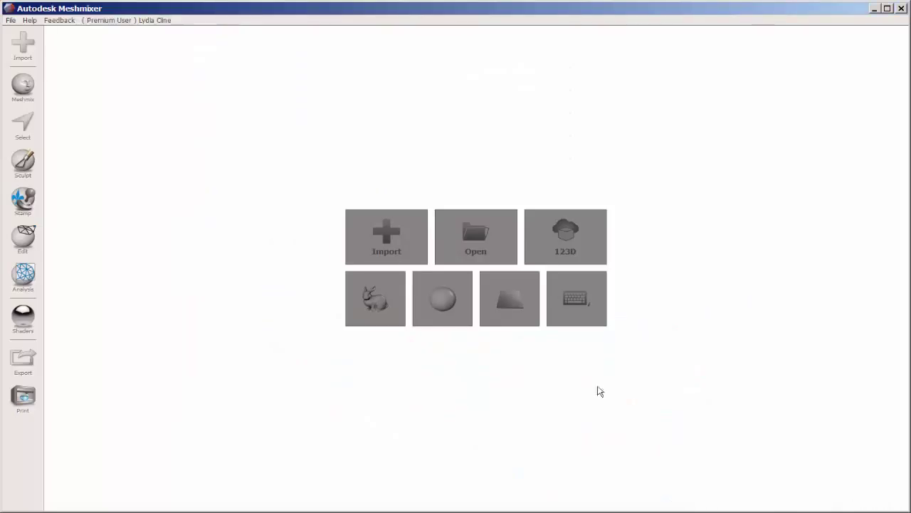
Step: Browse the personal projects in the 123D import library for a model to bring in
left_click(565, 243)
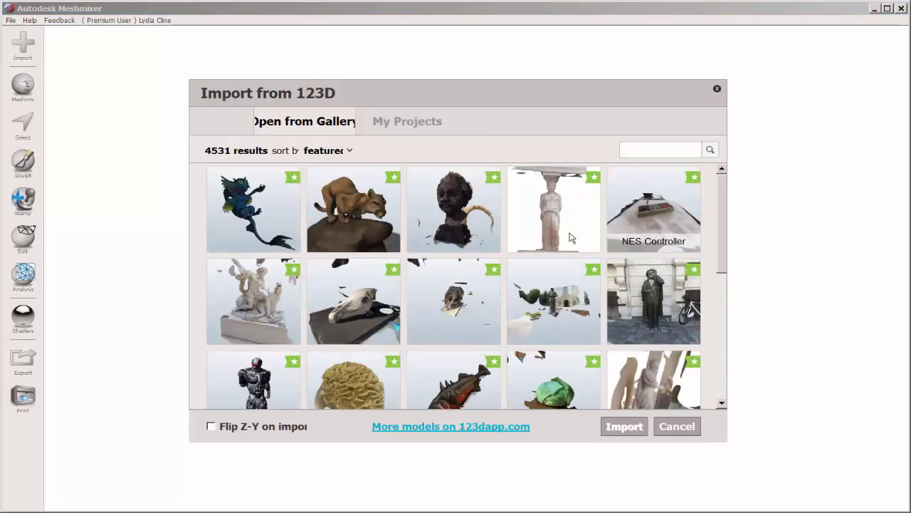
left_click(403, 124)
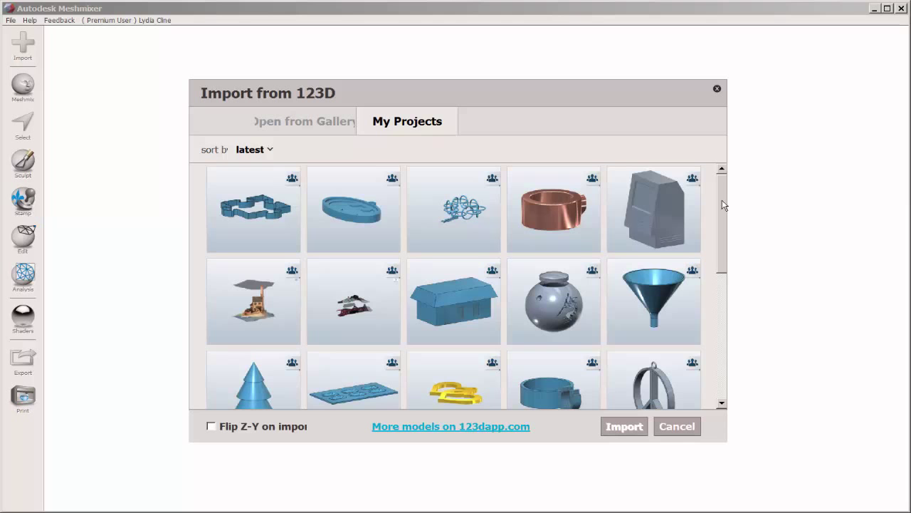
left_click_drag(723, 205, 720, 283)
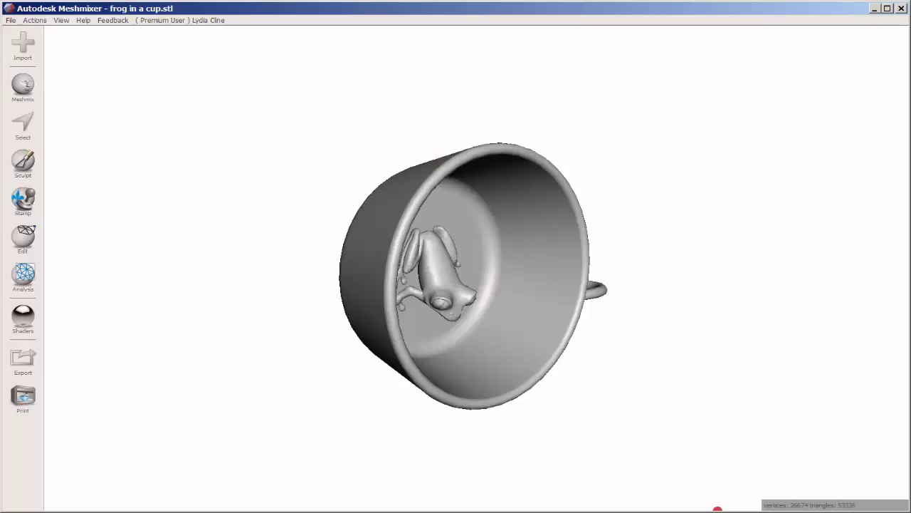
Step: Rotate the cup model -90 degrees about X so it stands upright and move it down 61.42 mm along Y
key("t")
left_click_drag(500, 250, 437, 204)
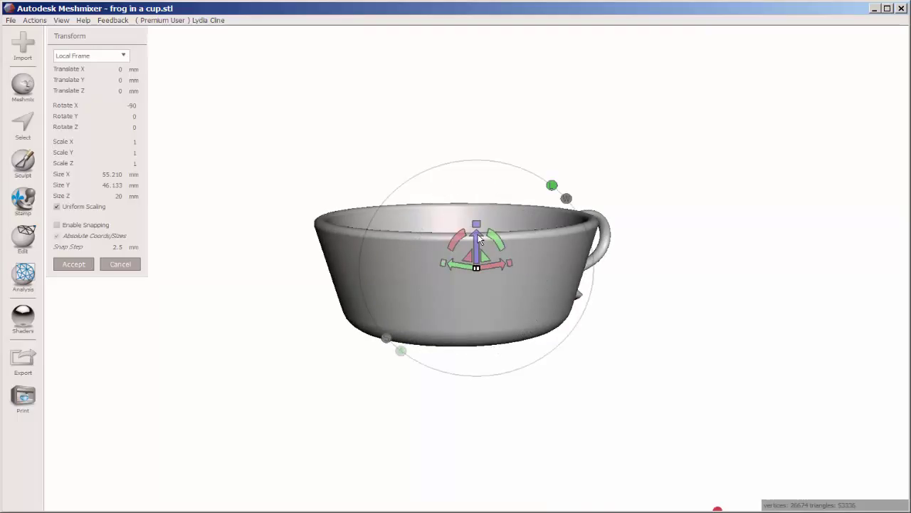
left_click_drag(481, 240, 477, 510)
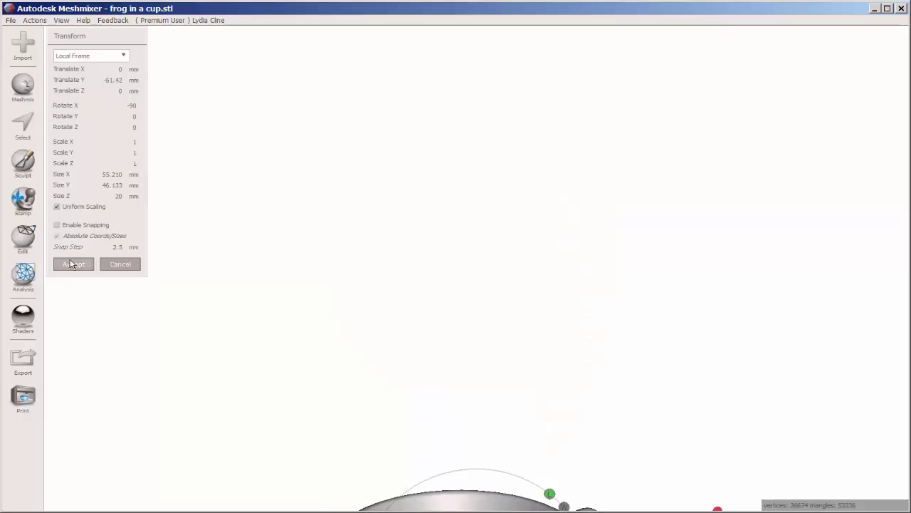
left_click(71, 264)
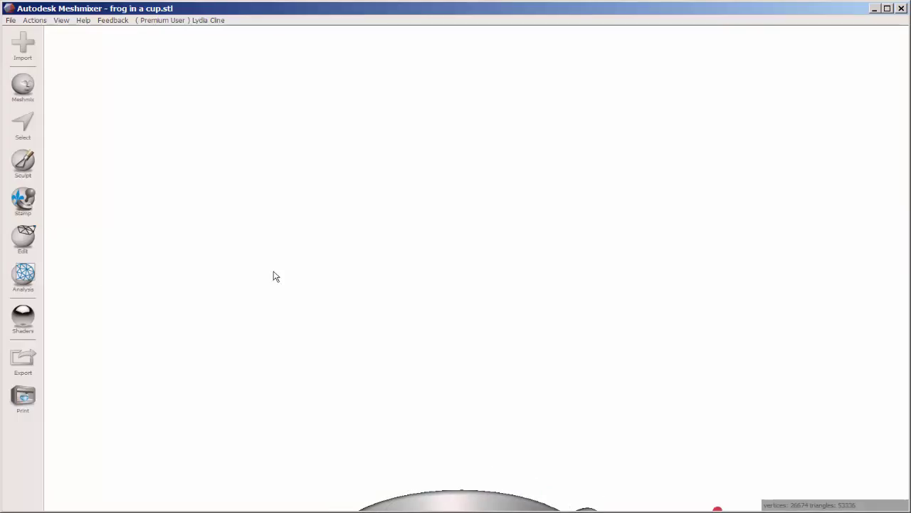
key("space")
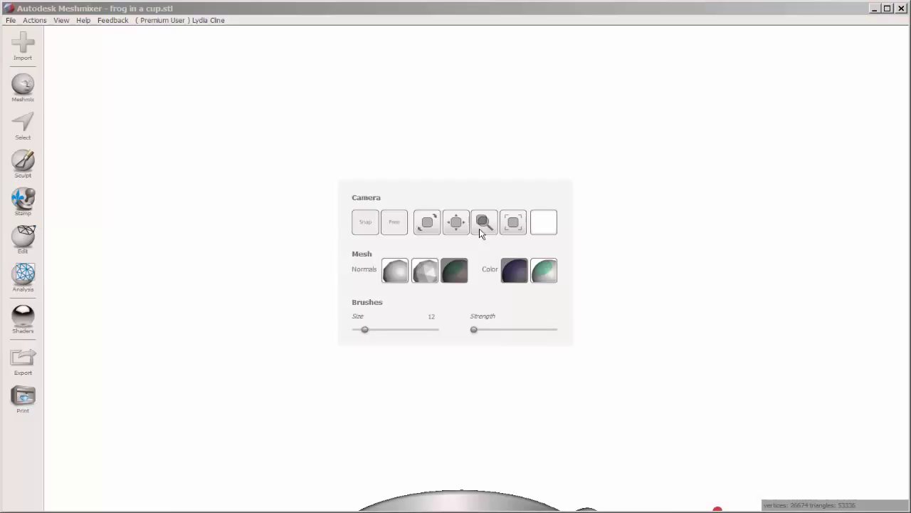
left_click(513, 223)
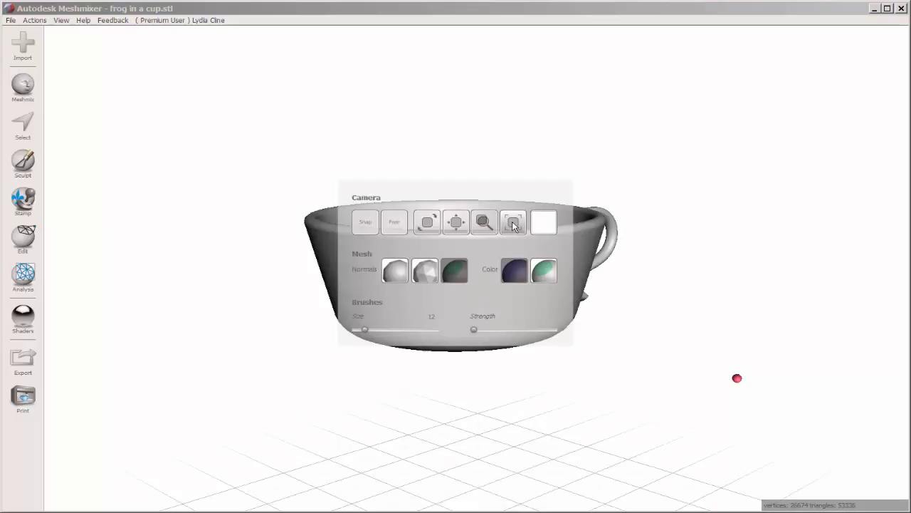
key("space")
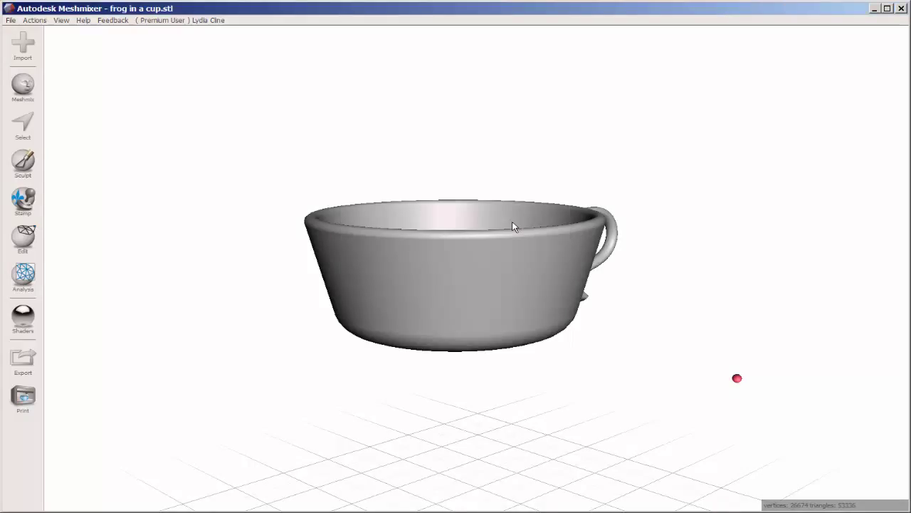
Step: Lower the upright cup another 25 mm along Y toward the ground grid
key("t")
left_click_drag(482, 232, 484, 370)
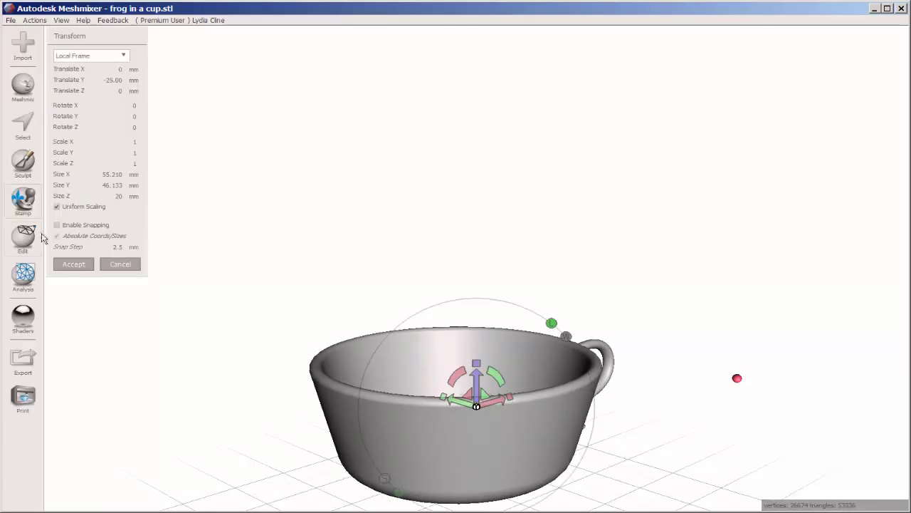
left_click(74, 265)
key("space")
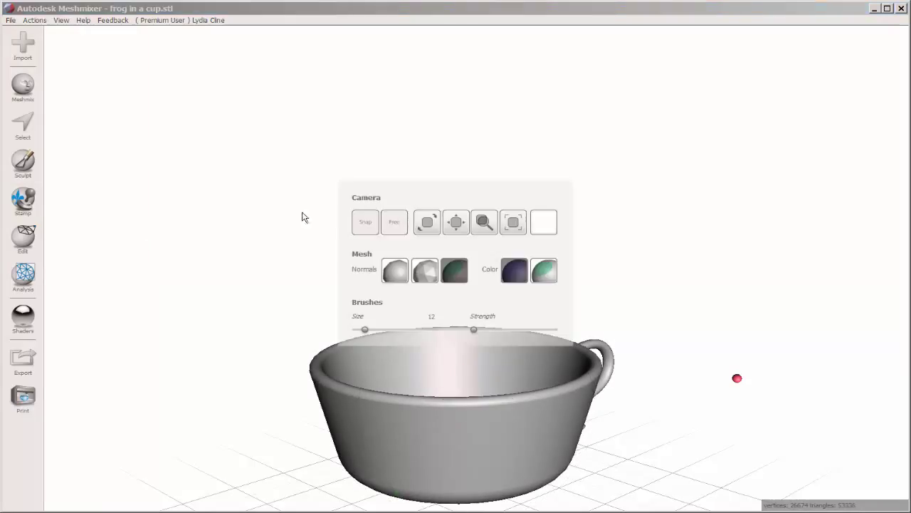
left_click(513, 223)
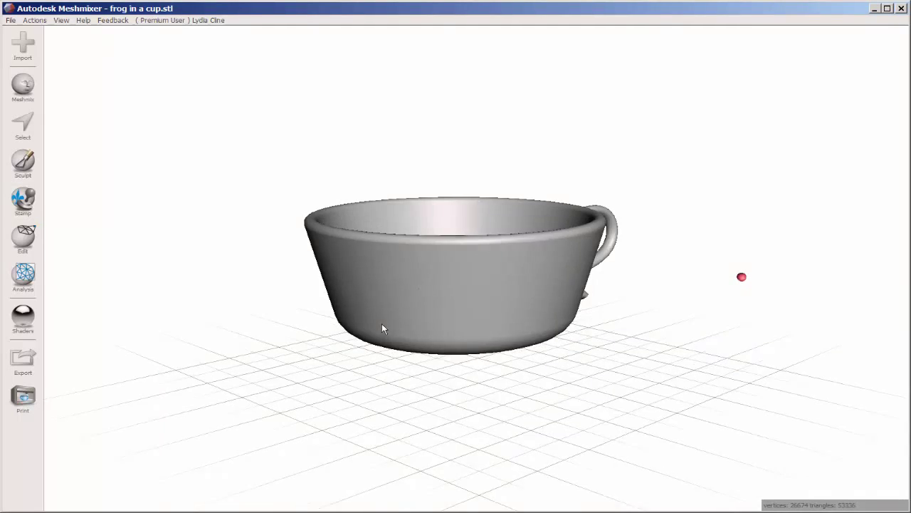
Step: Select the cup's entire curved handle with the Unwrap Brush, including its end at the cup wall, and delete it
right_click_drag(382, 323, 311, 316)
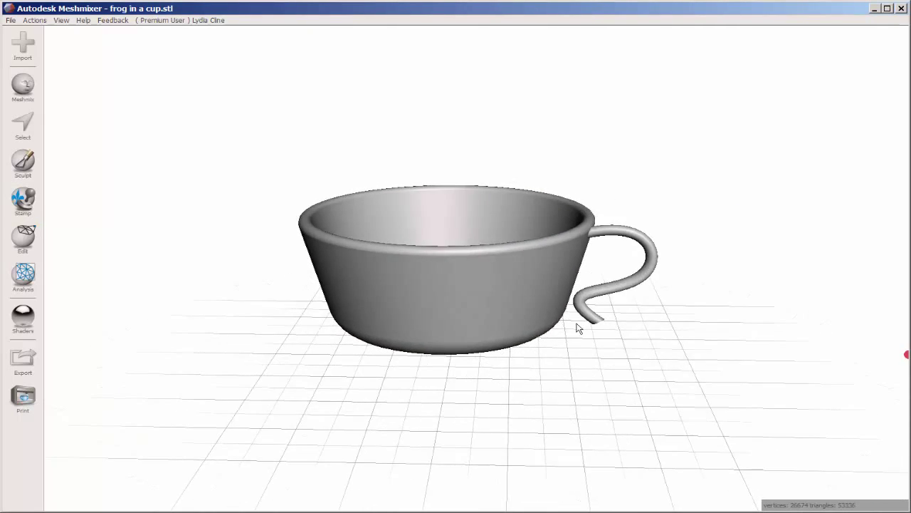
right_click_drag(578, 326, 249, 314)
right_click_drag(389, 306, 441, 336)
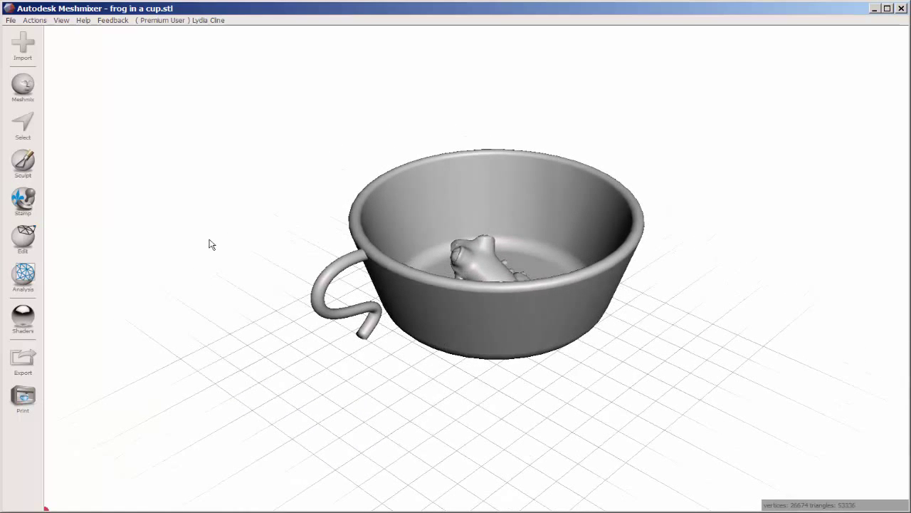
left_click(25, 123)
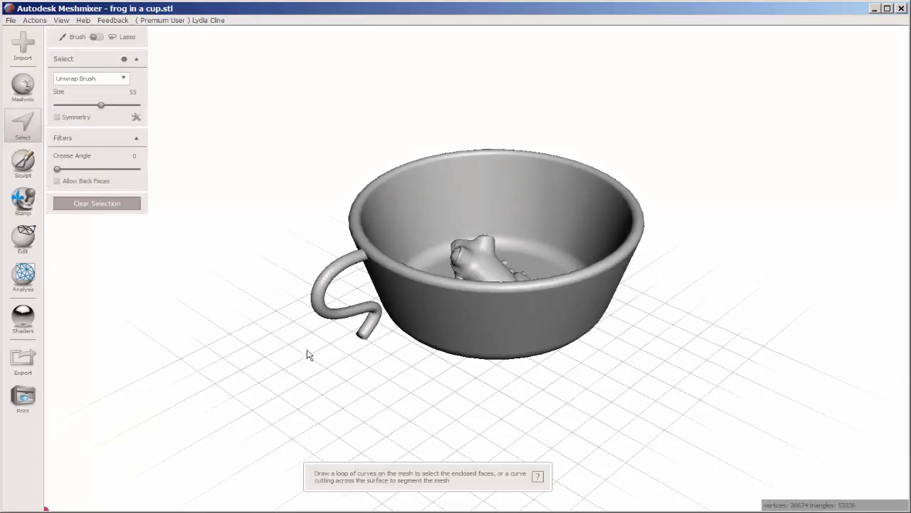
mouse_move(360, 340)
left_mouse_down()
mouse_move(368, 322)
mouse_move(315, 292)
mouse_move(347, 265)
left_mouse_up()
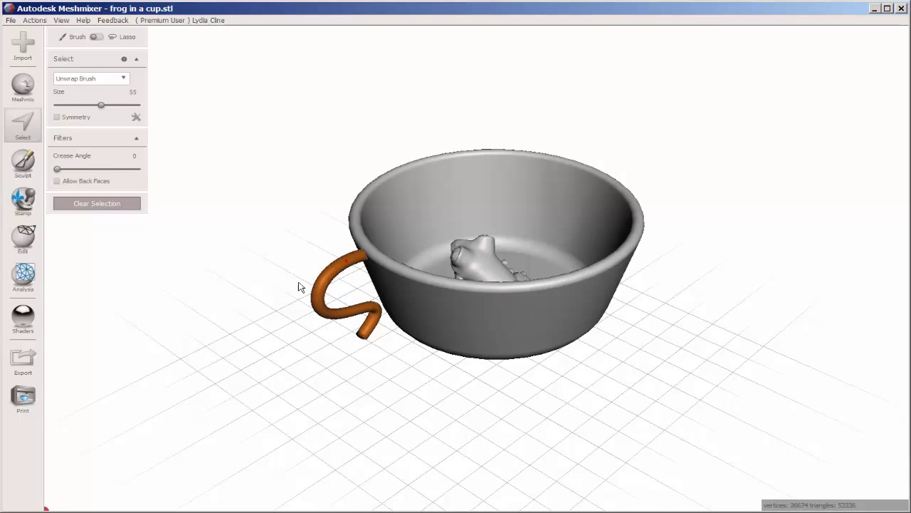
right_click_drag(299, 287, 506, 274)
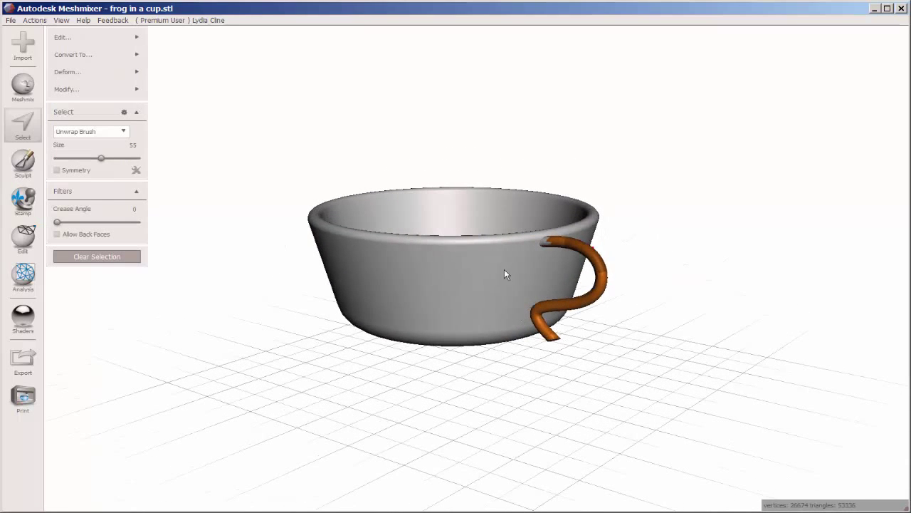
left_click_drag(549, 246, 544, 245)
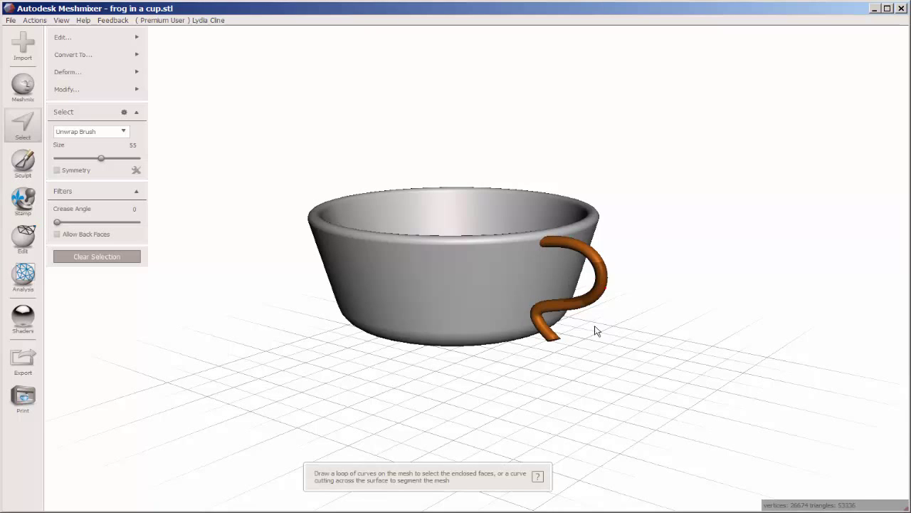
right_click_drag(594, 332, 401, 339)
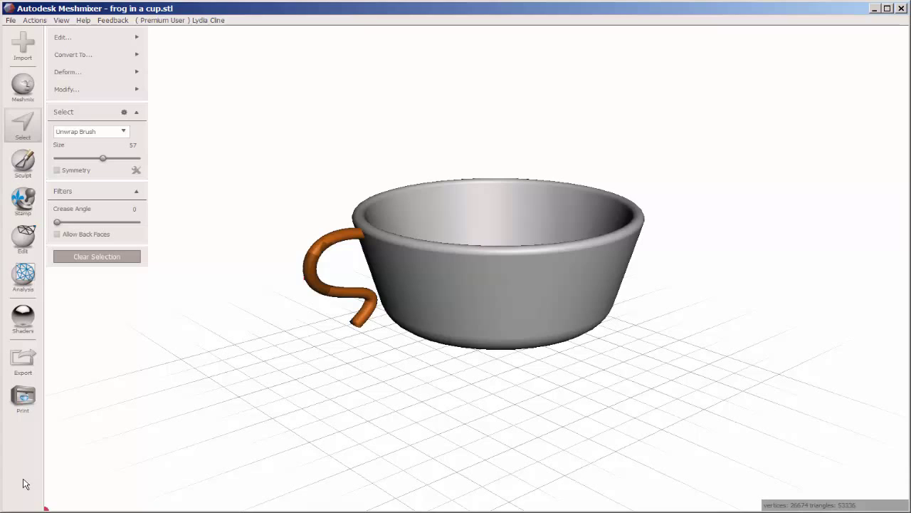
key("Delete")
right_click_drag(264, 387, 525, 395)
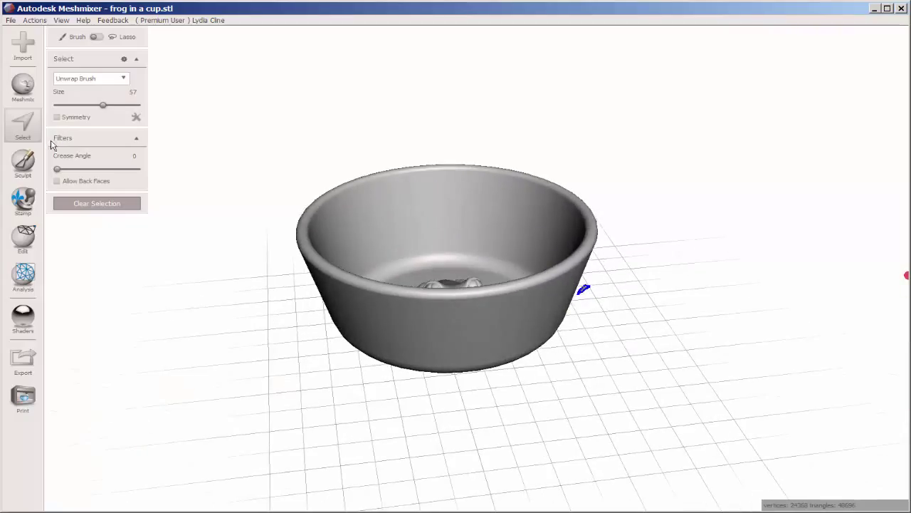
left_click(70, 205)
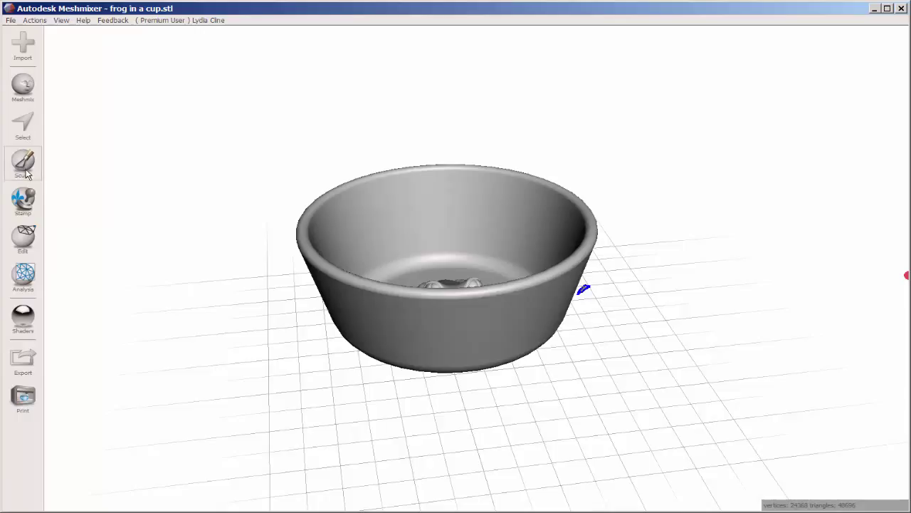
Step: Run the Inspector with Flat Fill and auto-repair the hole left in the cup wall by the removed handle
left_click(24, 275)
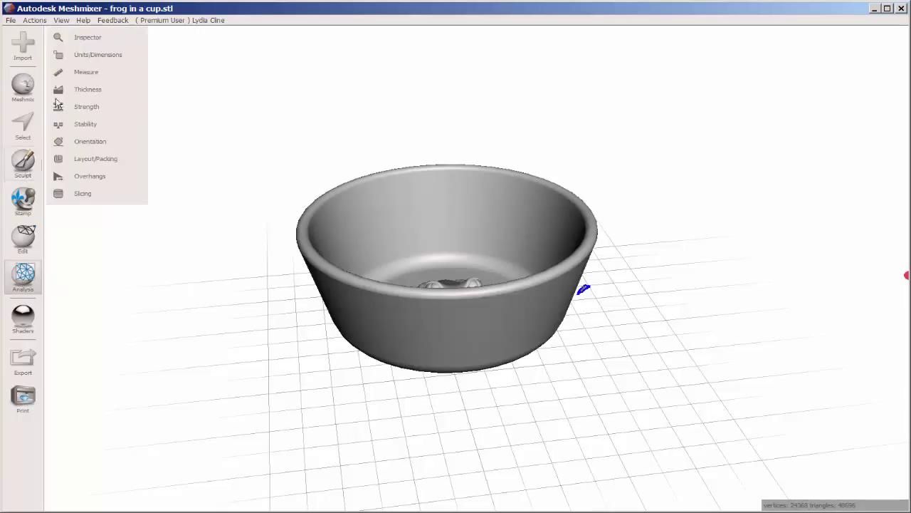
left_click(85, 39)
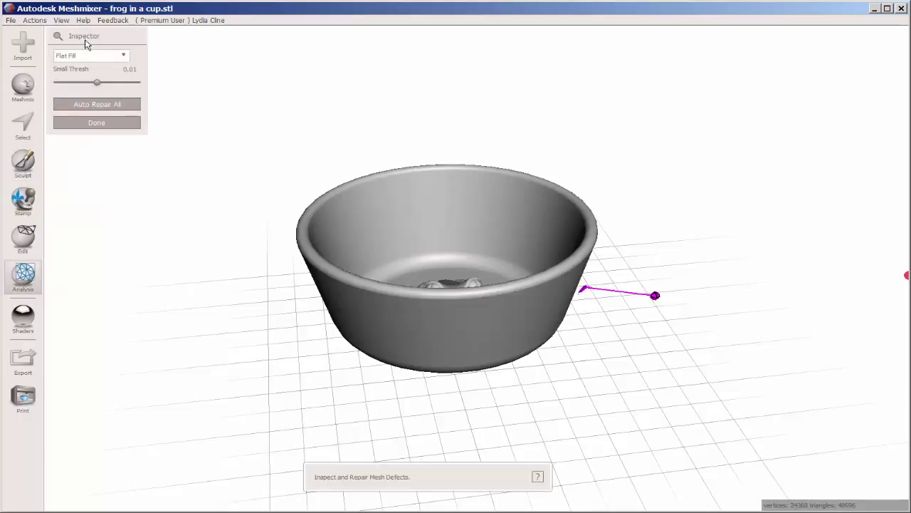
left_click(93, 105)
Step: Select the whole frog inside the cup, deselect the stray faces on the cup floor, and delete the frog
right_click_drag(559, 397, 483, 387)
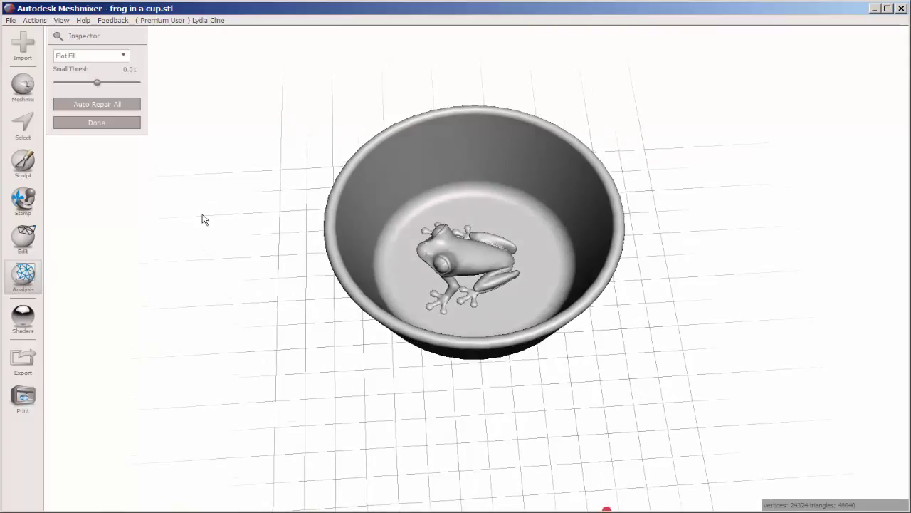
left_click(24, 126)
mouse_move(439, 244)
left_mouse_down()
mouse_move(500, 249)
mouse_move(510, 268)
mouse_move(459, 297)
mouse_move(442, 292)
mouse_move(436, 305)
mouse_move(478, 262)
mouse_move(425, 237)
left_mouse_up()
left_click_drag(470, 300, 475, 294)
mouse_move(476, 294)
right_mouse_down()
mouse_move(612, 273)
mouse_move(621, 296)
right_mouse_up()
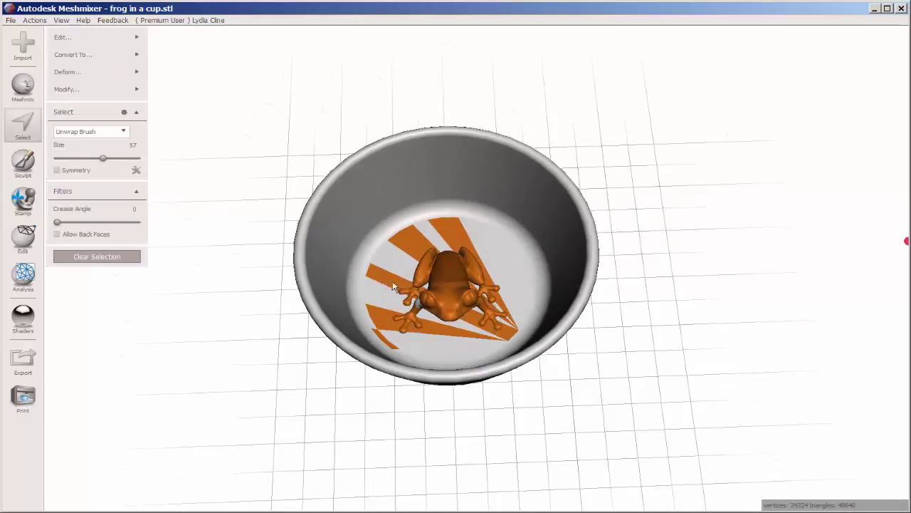
mouse_move(417, 264)
left_mouse_down("ctrl")
mouse_move(378, 280)
mouse_move(377, 303)
mouse_move(403, 338)
mouse_move(452, 342)
mouse_move(413, 335)
left_mouse_up("ctrl")
mouse_move(388, 246)
left_mouse_down("ctrl")
mouse_move(451, 223)
mouse_move(475, 231)
mouse_move(429, 230)
left_mouse_up("ctrl")
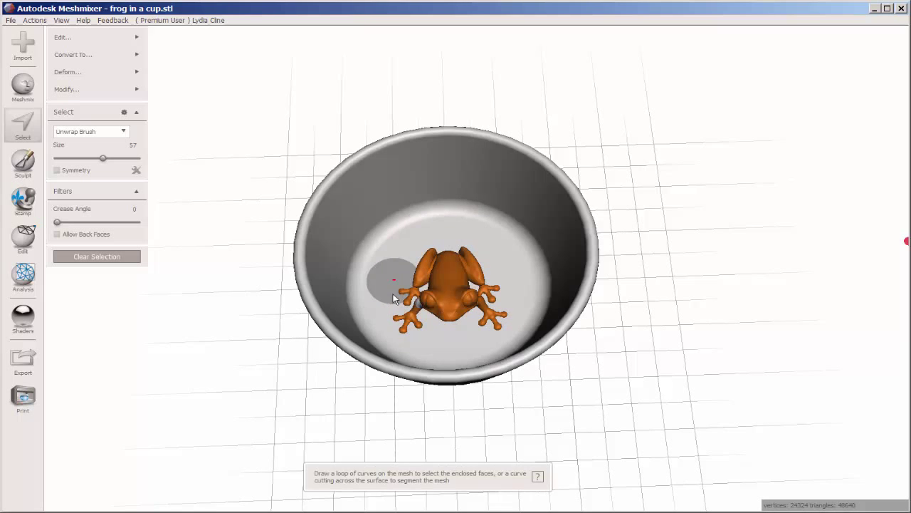
right_click_drag(396, 297, 398, 366)
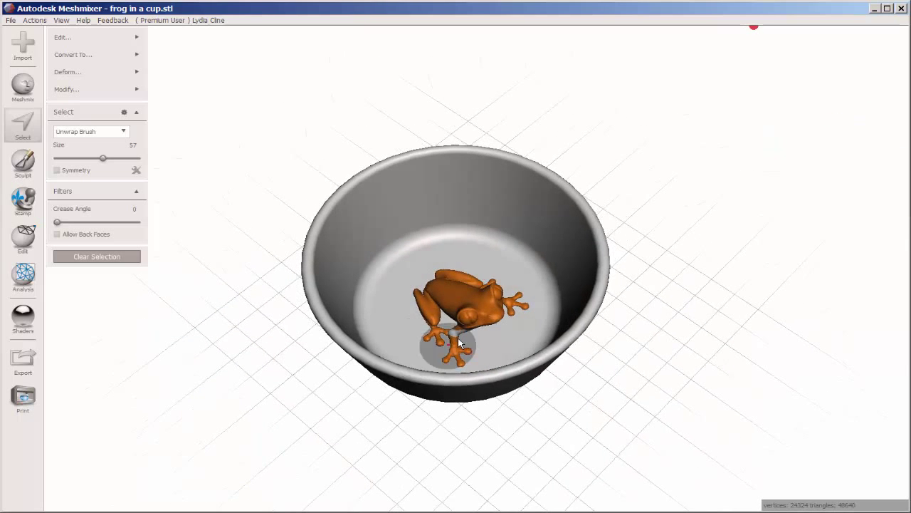
mouse_move(482, 331)
right_mouse_down()
mouse_move(320, 332)
mouse_move(317, 297)
mouse_move(456, 320)
mouse_move(432, 325)
right_mouse_up()
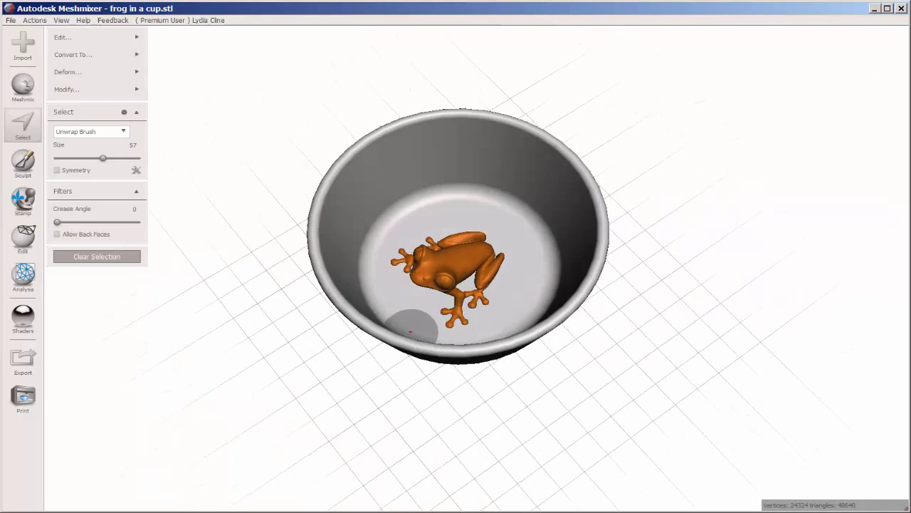
key("Delete")
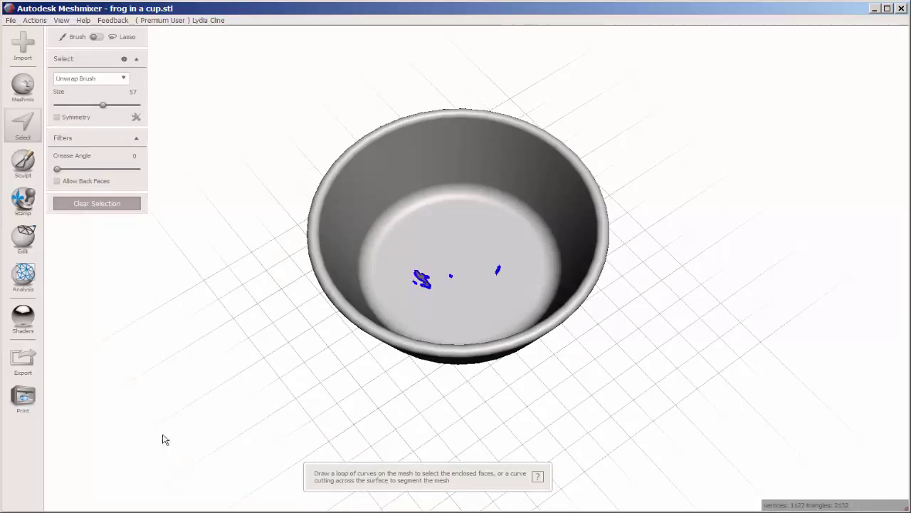
Step: Auto-repair all the holes left in the cup floor by the frog using the Inspector with Flat Fill
left_click(22, 285)
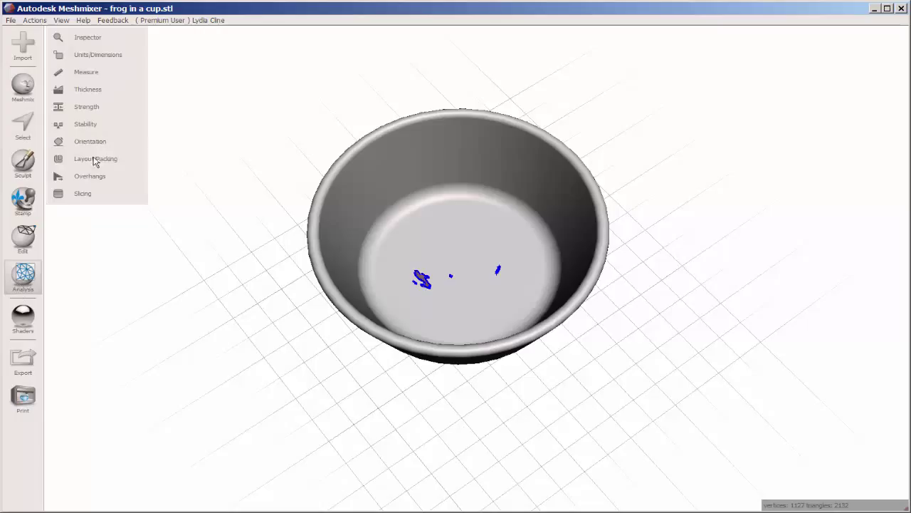
left_click(104, 40)
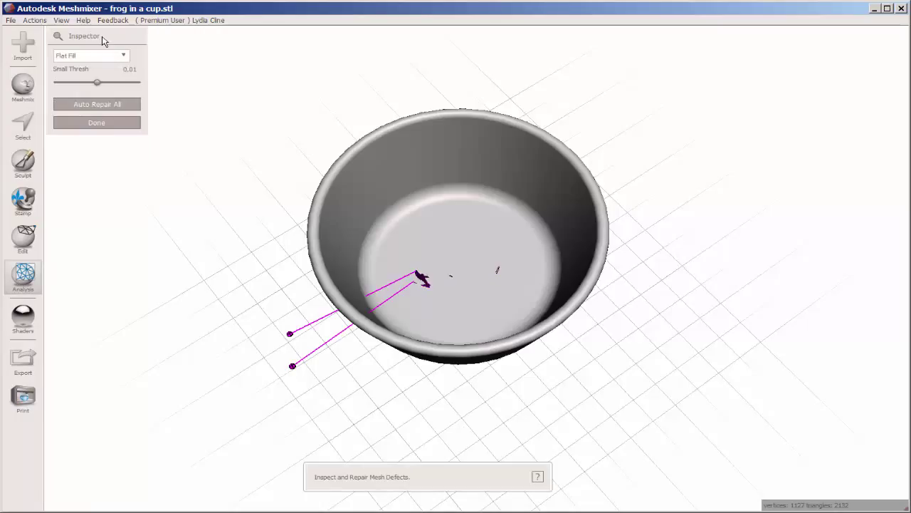
left_click(103, 105)
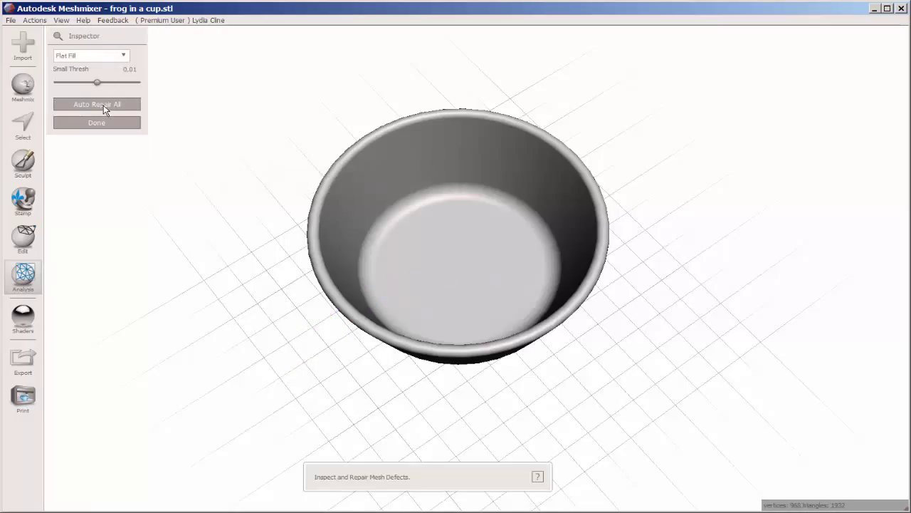
right_click_drag(217, 345, 197, 334)
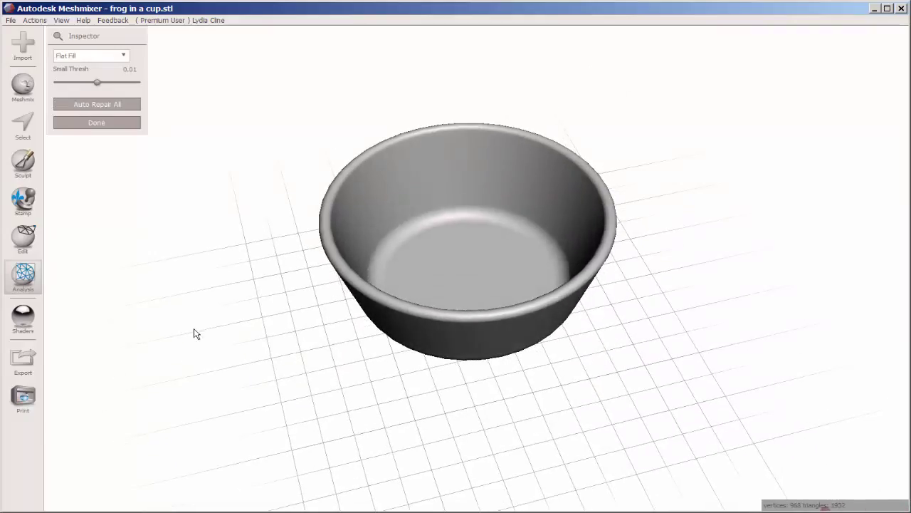
left_click(78, 124)
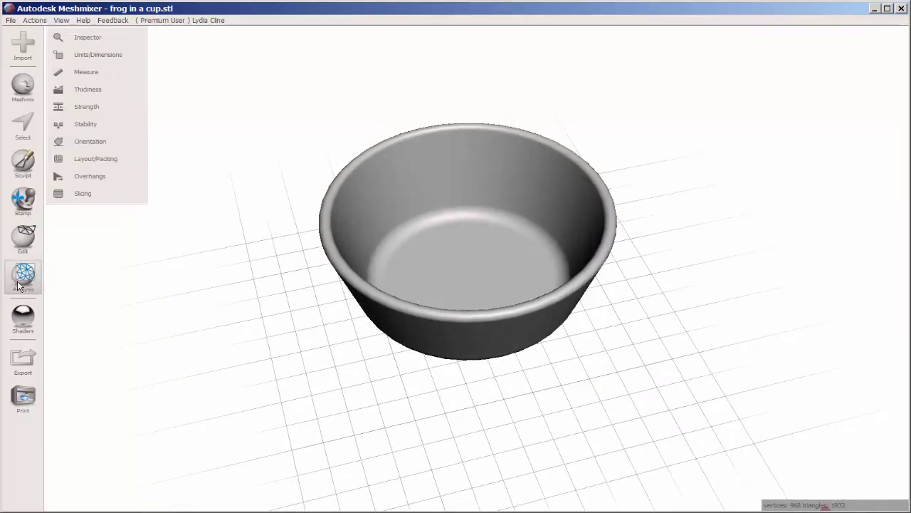
Step: Check the cup's units and dimensions, enlarge the cup by entering a new X dimension, and accept it
left_click(88, 60)
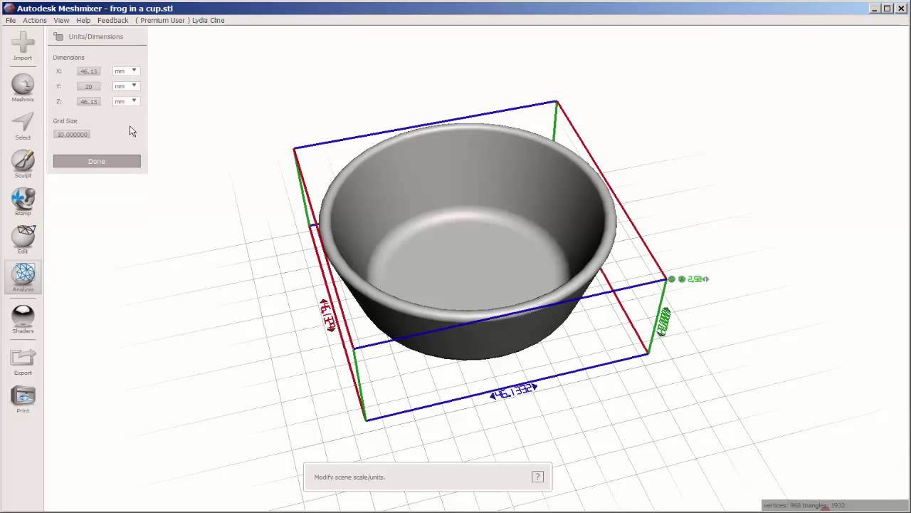
right_click_drag(293, 383, 259, 351)
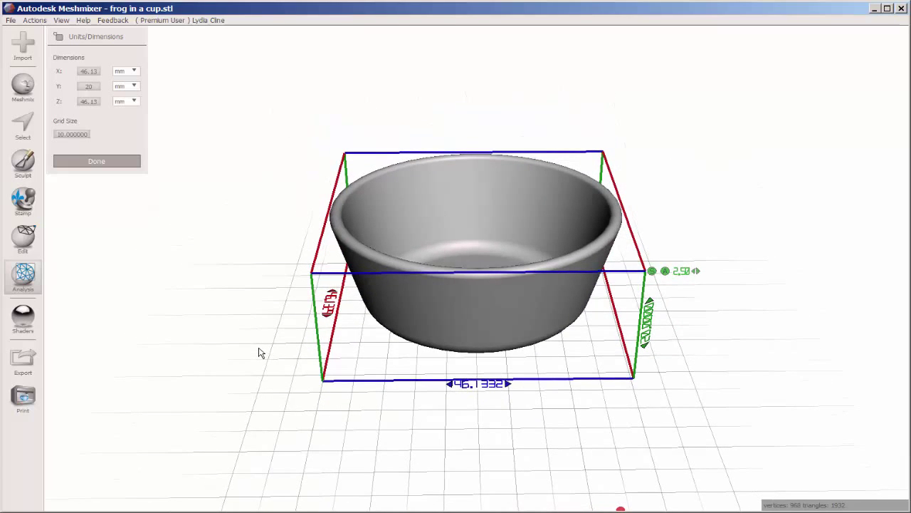
right_click_drag(456, 418, 447, 383)
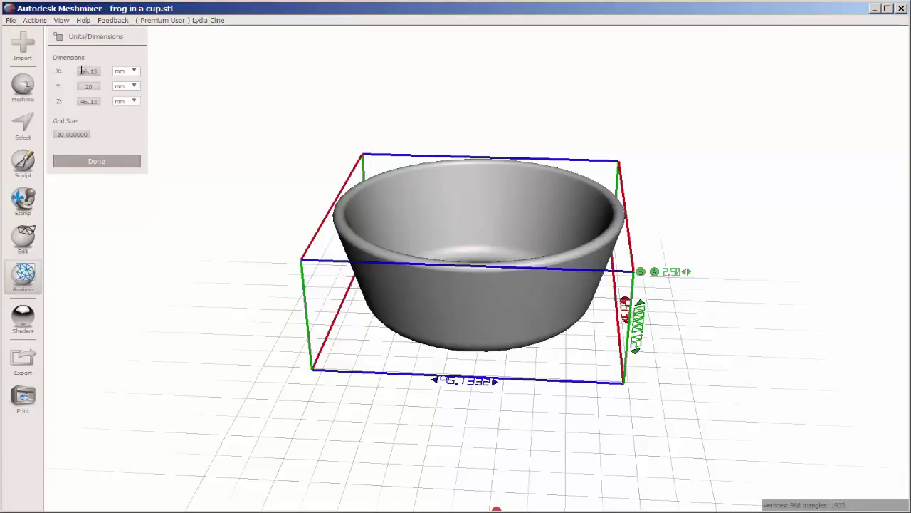
key("ctrl+a")
type("1")
left_click(89, 163)
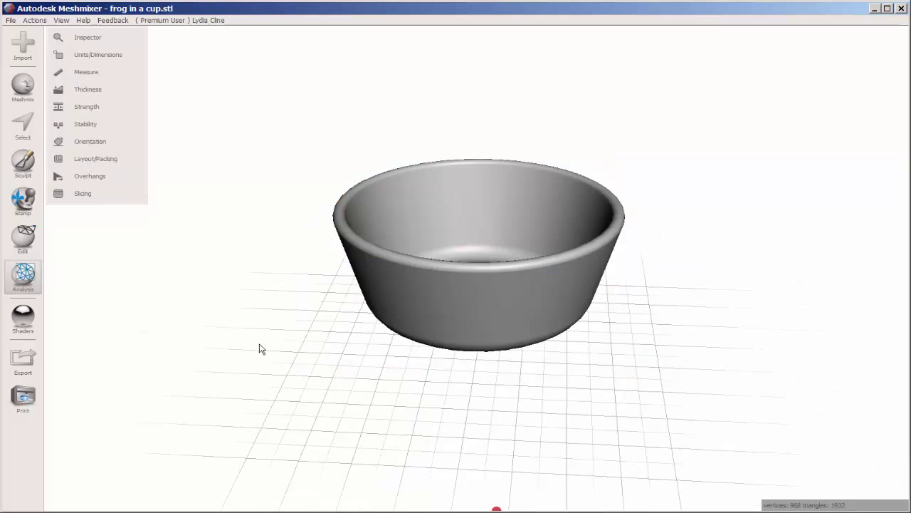
Step: Add the first clawed leg from the Legs part library to the scene as a separate object
right_click_drag(260, 349, 335, 283)
left_click(24, 89)
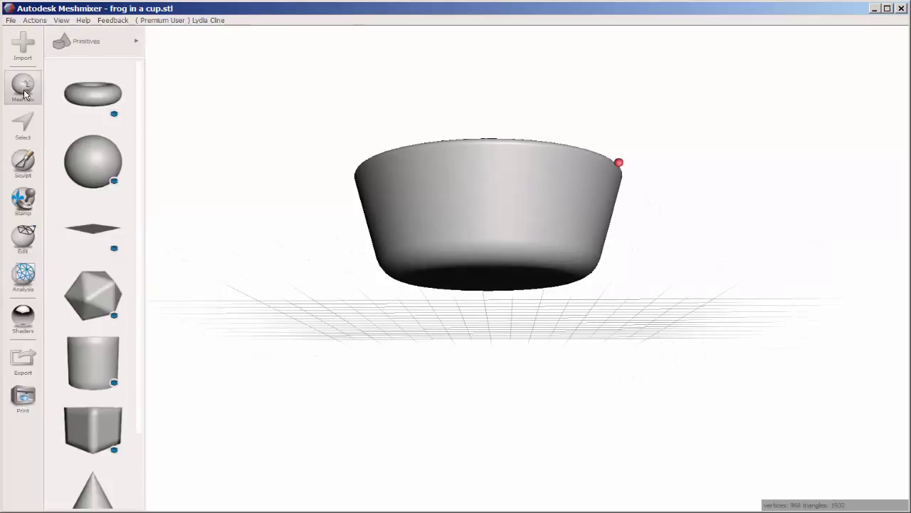
left_click(135, 40)
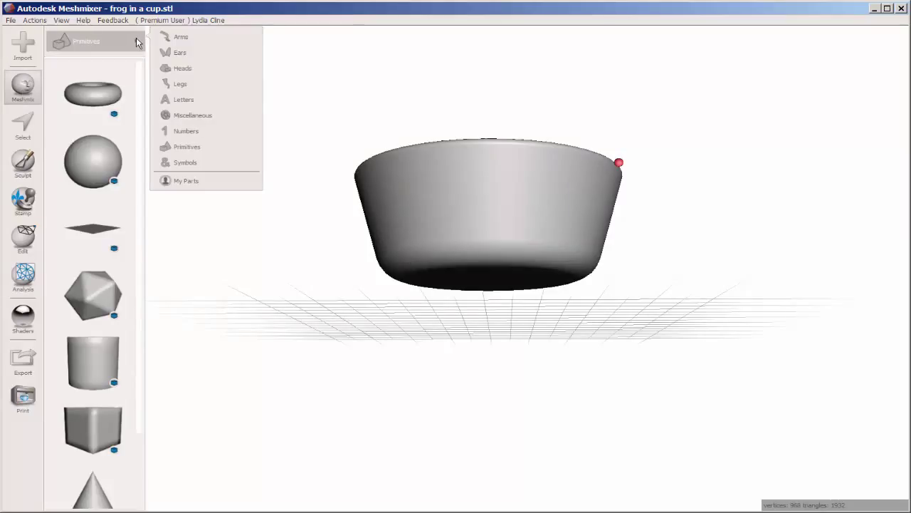
left_click(203, 87)
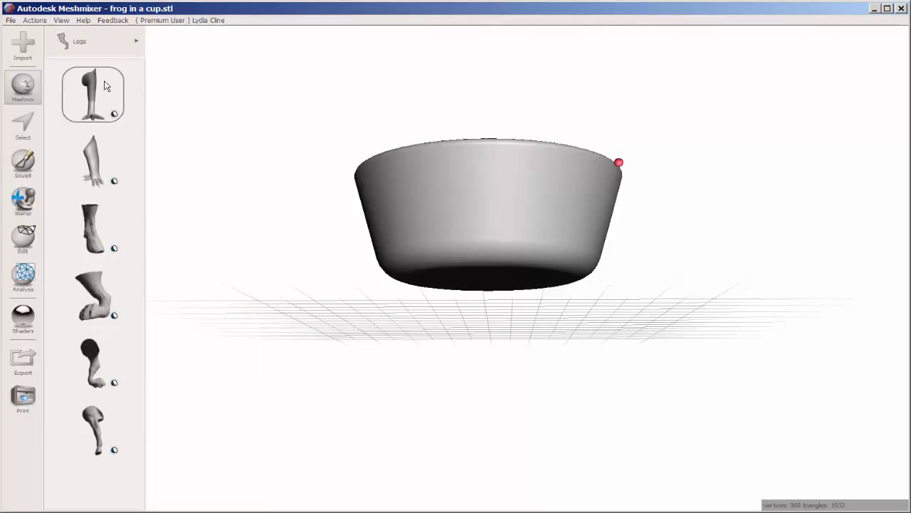
left_click_drag(98, 84, 268, 239)
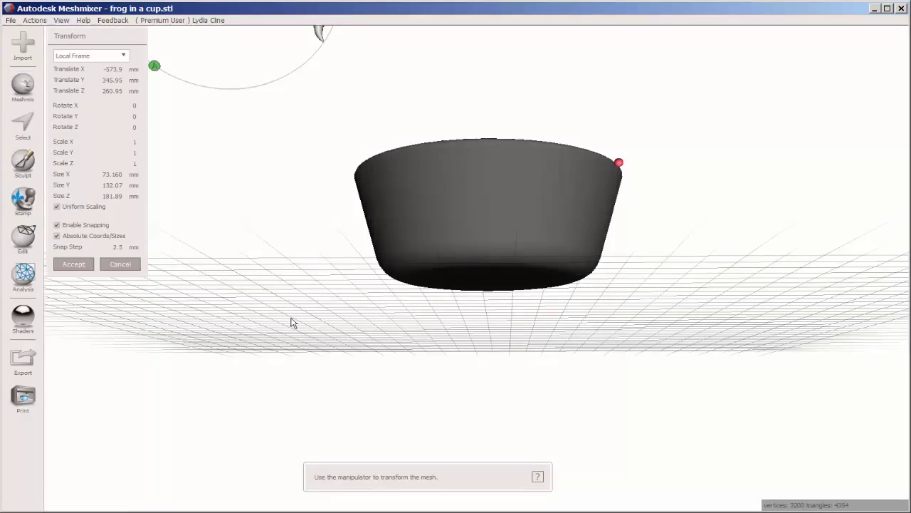
Step: Rotate the leg -90 degrees about X so it stands upright, and lower it to Y 100 mm beside the cup
key("space")
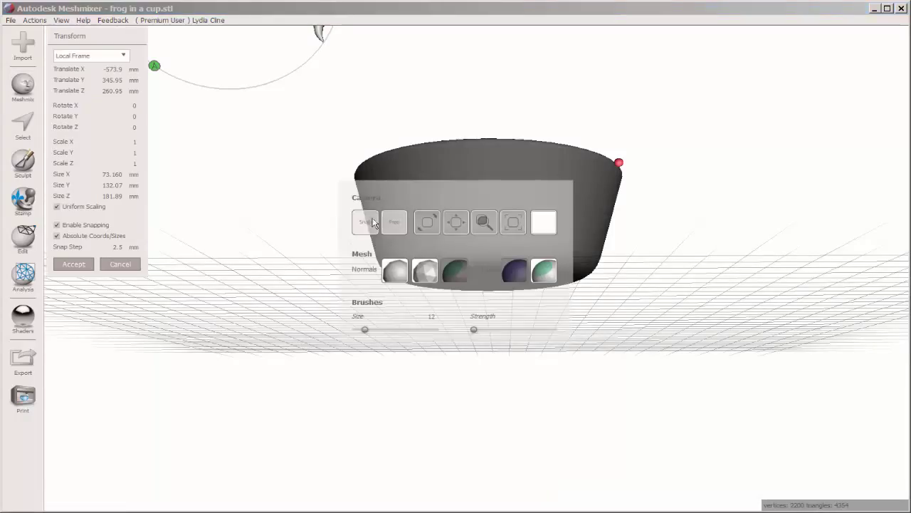
left_click(513, 221)
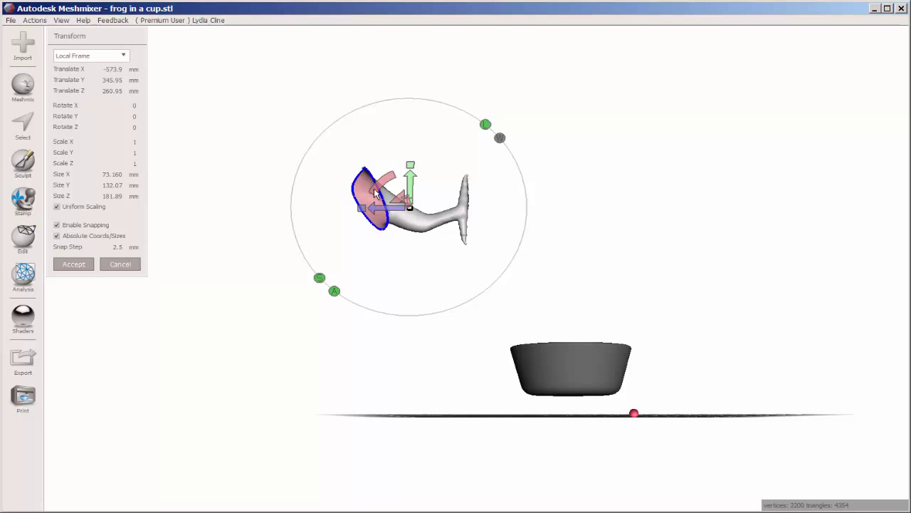
left_click_drag(375, 193, 460, 144)
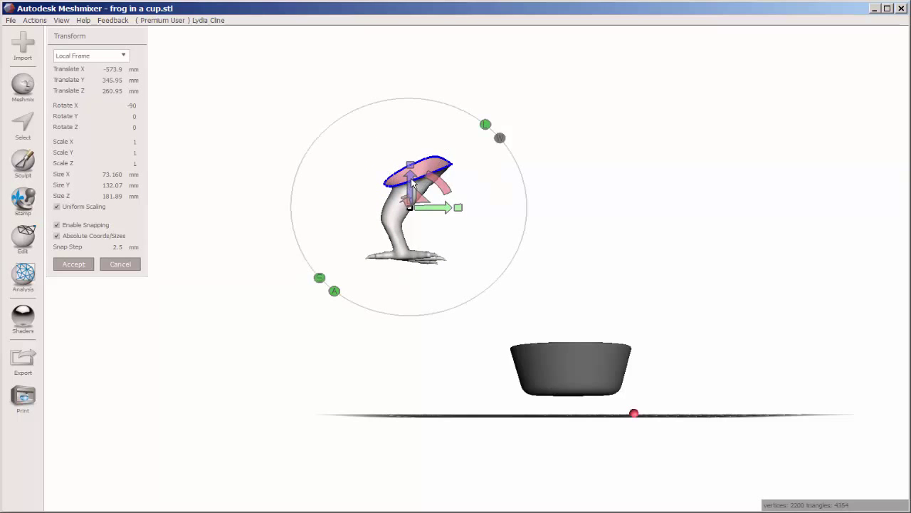
left_click_drag(411, 183, 411, 328)
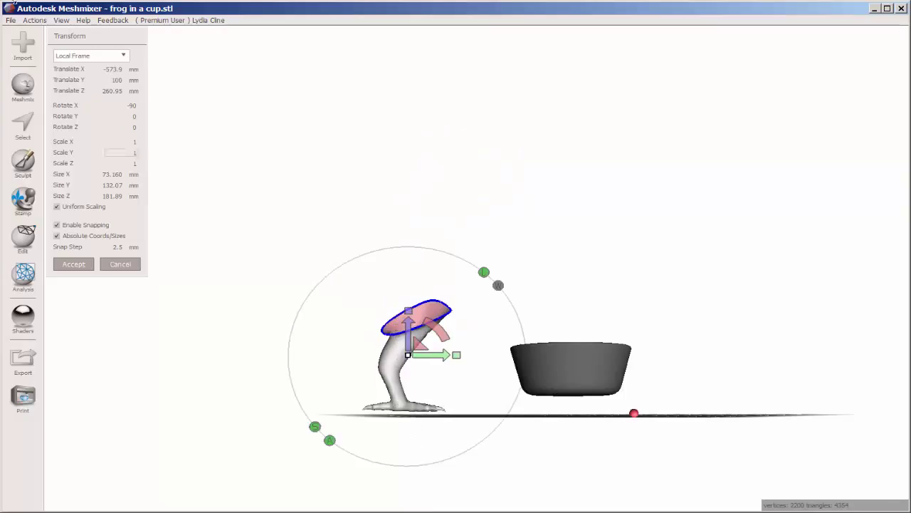
Step: In orthographic view, scale the leg uniformly to 0.4442 and place it under the cup at X -322.5, Y -35, Z 37.5 mm
left_click(61, 20)
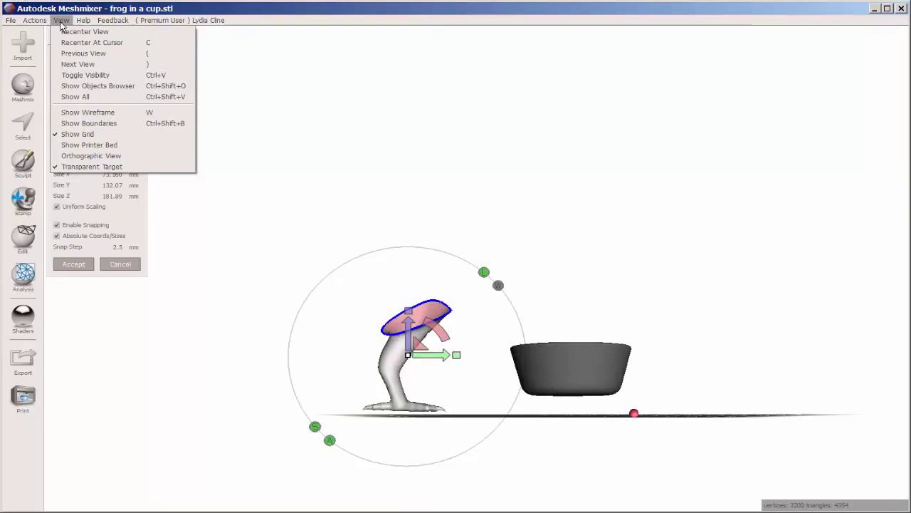
left_click(82, 155)
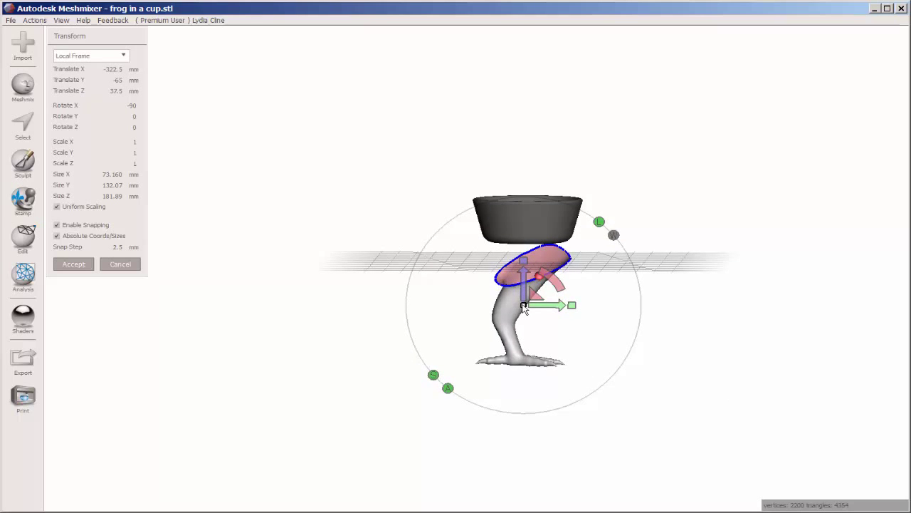
left_click_drag(524, 307, 405, 349)
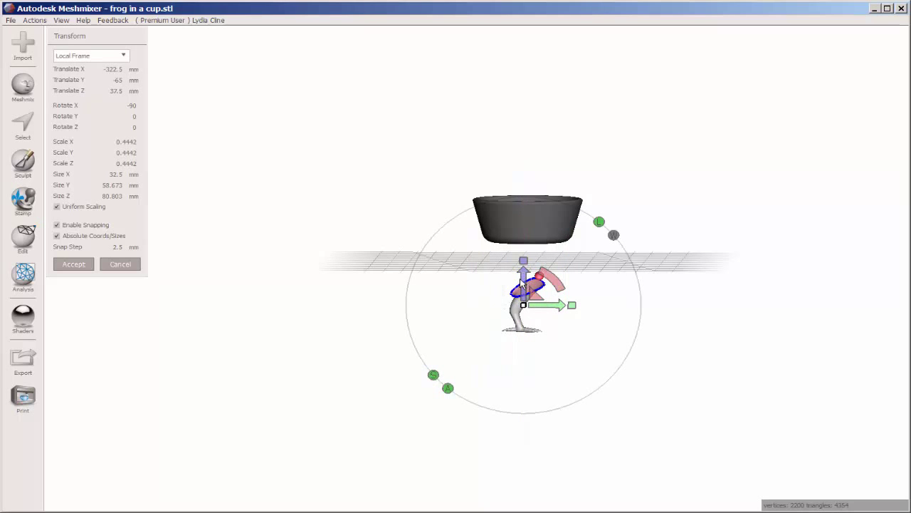
mouse_move(527, 274)
left_mouse_down()
mouse_move(524, 283)
mouse_move(520, 250)
mouse_move(519, 265)
left_mouse_up()
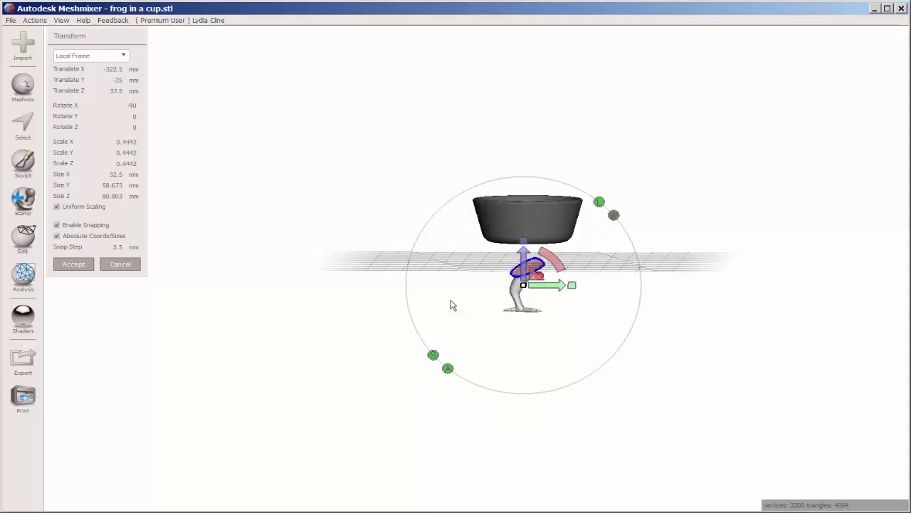
left_click(63, 265)
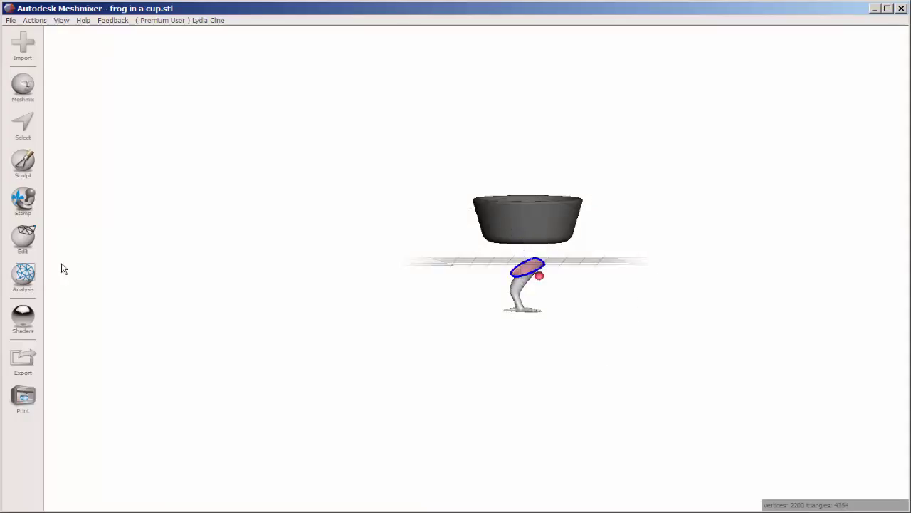
Step: Plane Cut the leg horizontally just below its slanted top, keeping the foot side, with Cut type and DelRefine fill
right_click_drag(477, 364, 450, 359)
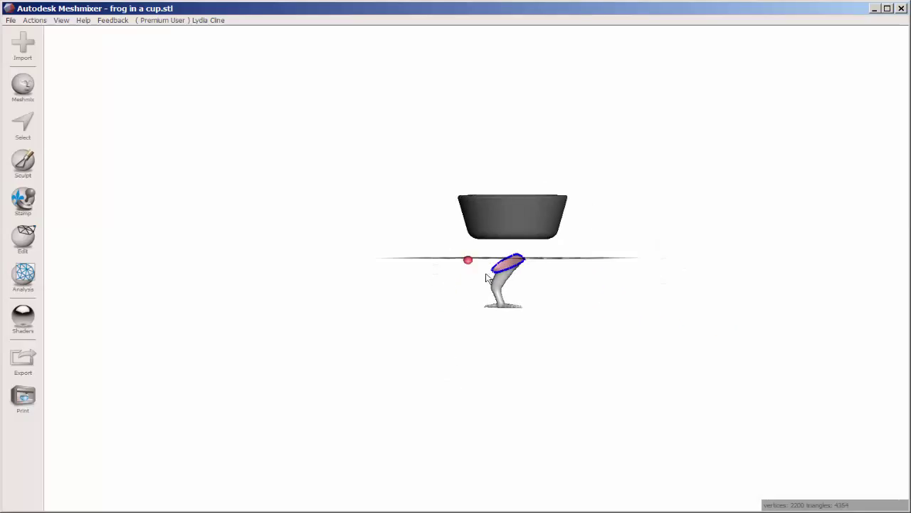
key("space")
left_click_drag(483, 225, 910, 385)
left_click_drag(453, 245, 453, 246)
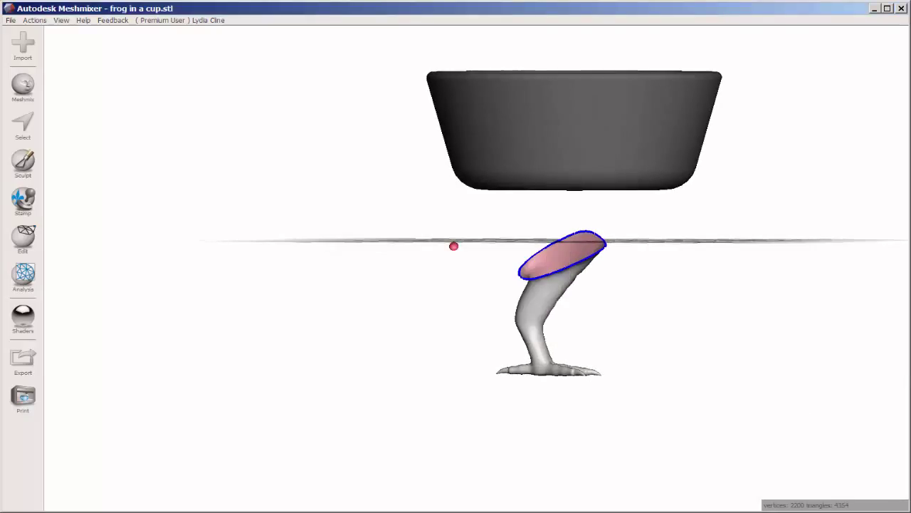
left_click(26, 245)
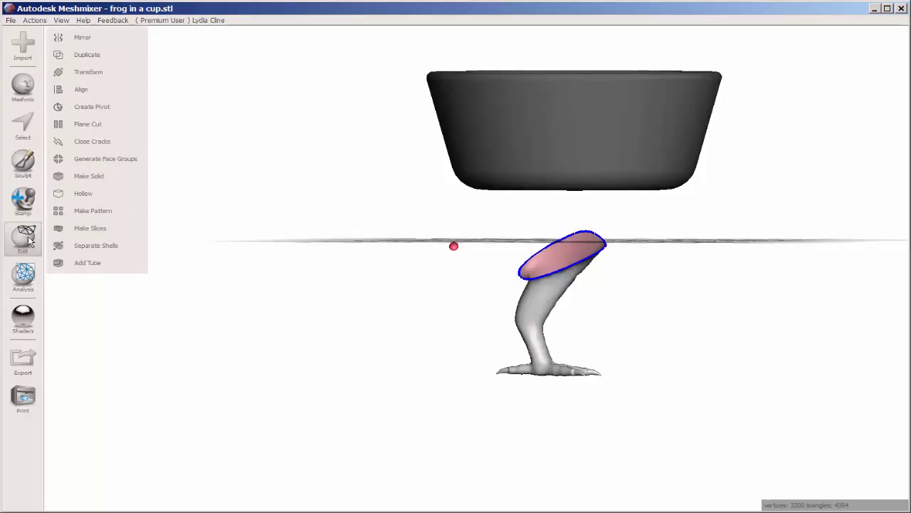
left_click(85, 127)
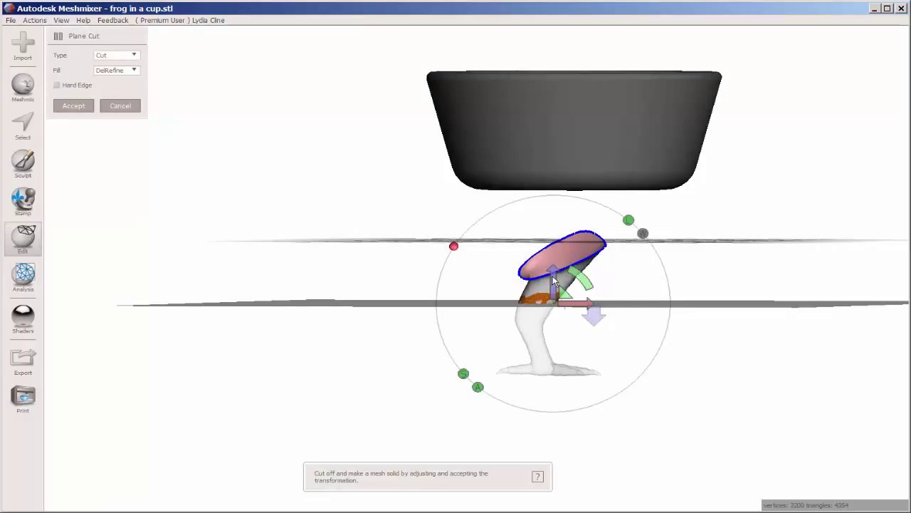
left_click_drag(555, 281, 510, 369)
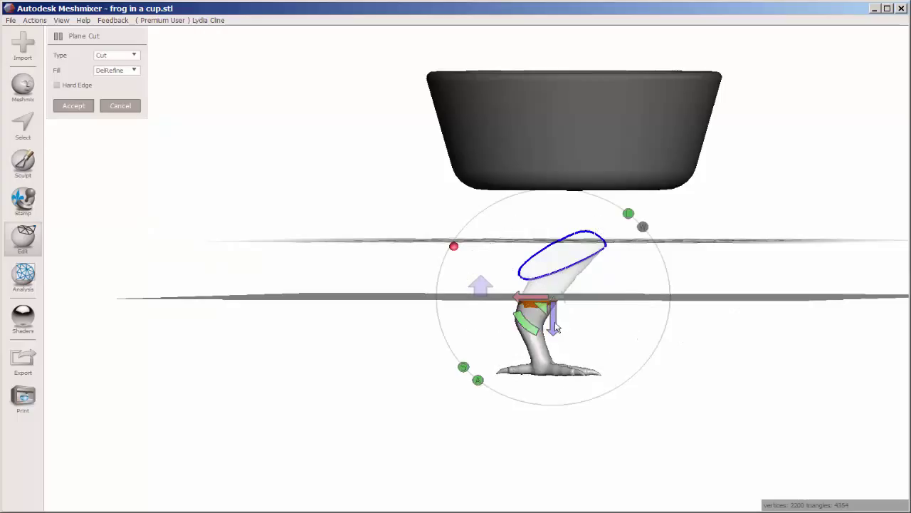
mouse_move(553, 328)
left_mouse_down()
mouse_move(553, 299)
mouse_move(553, 314)
left_mouse_up()
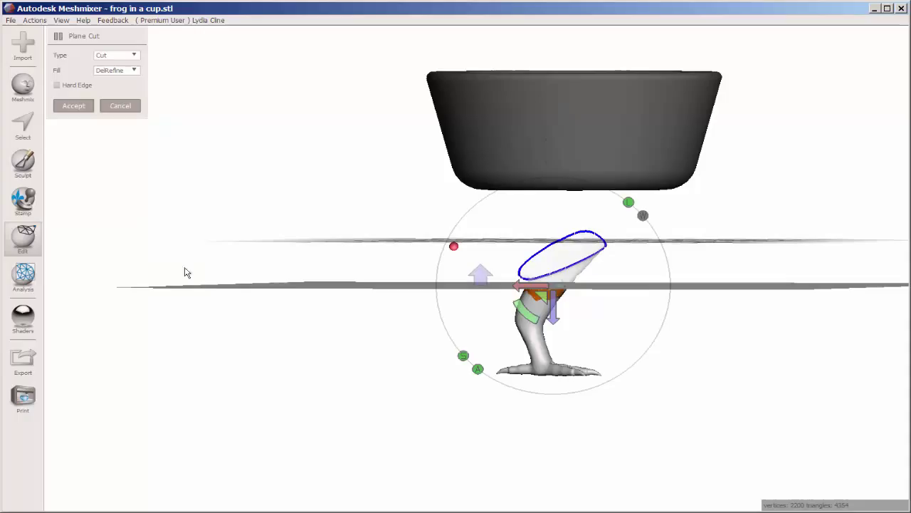
left_click(71, 106)
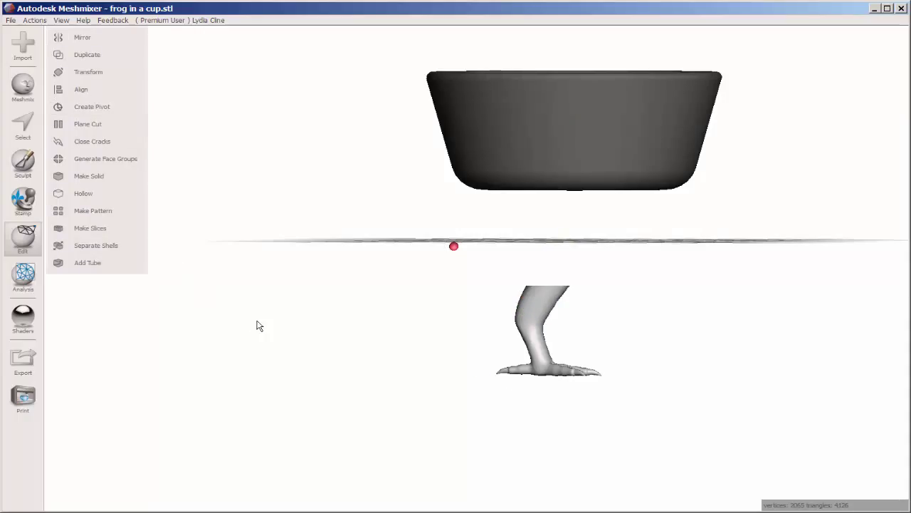
Step: Transform the trimmed leg to X -377.5, Y 22.5, Z 7.5 mm so its top meets the cup's underside near one edge
key("ctrl+t")
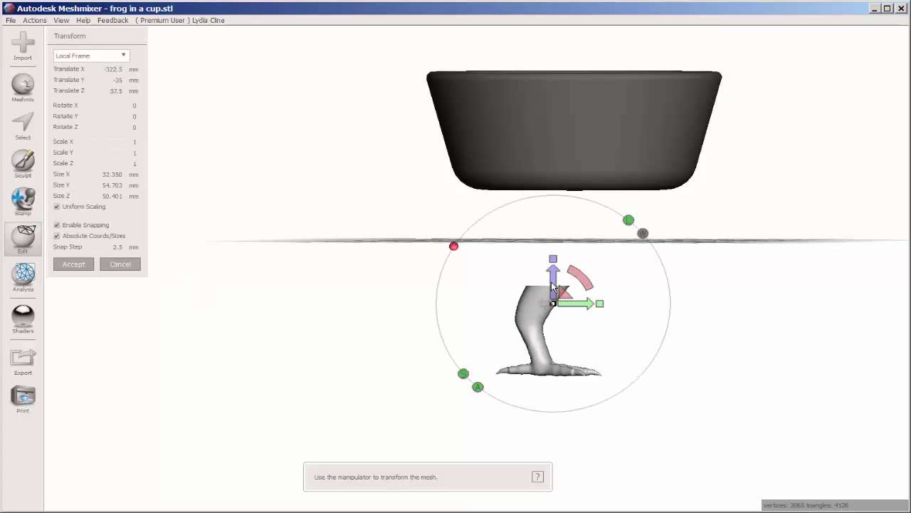
left_click_drag(551, 281, 646, 198)
right_click_drag(647, 198, 440, 273)
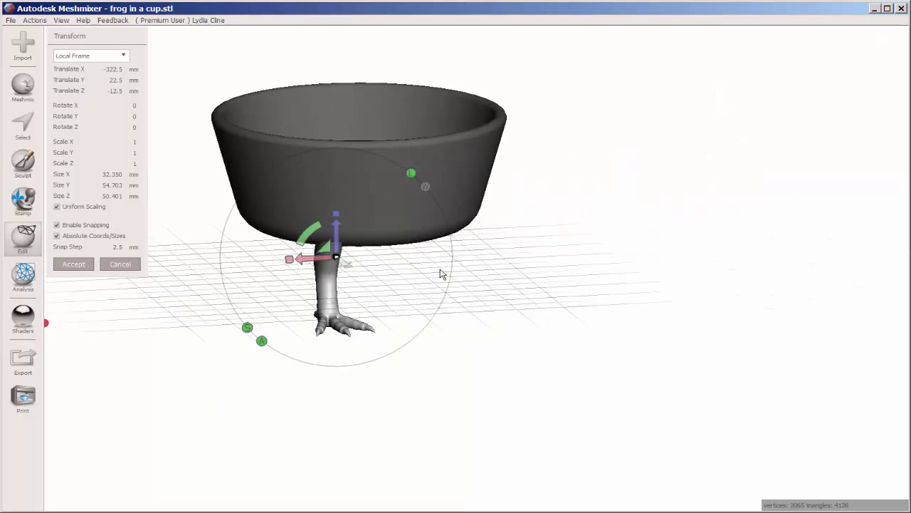
left_click_drag(300, 261, 428, 256)
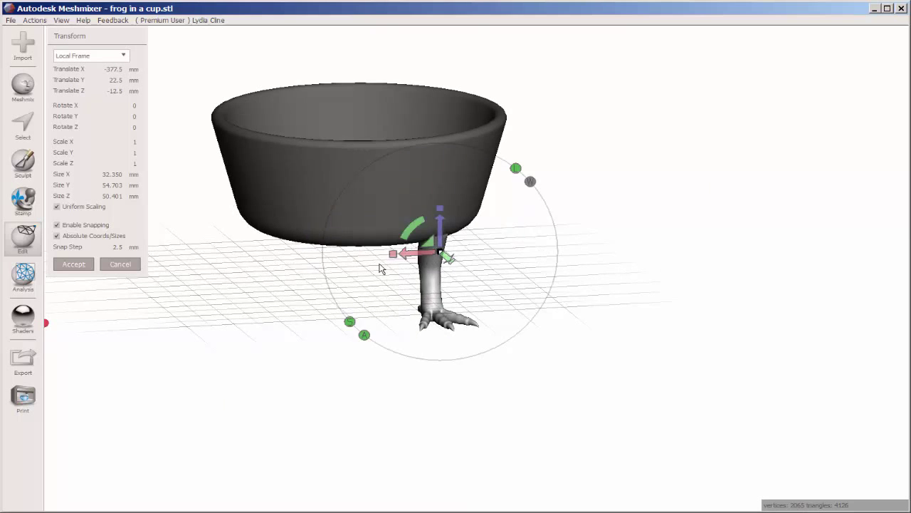
right_click_drag(383, 265, 467, 300)
left_click_drag(677, 193, 641, 192)
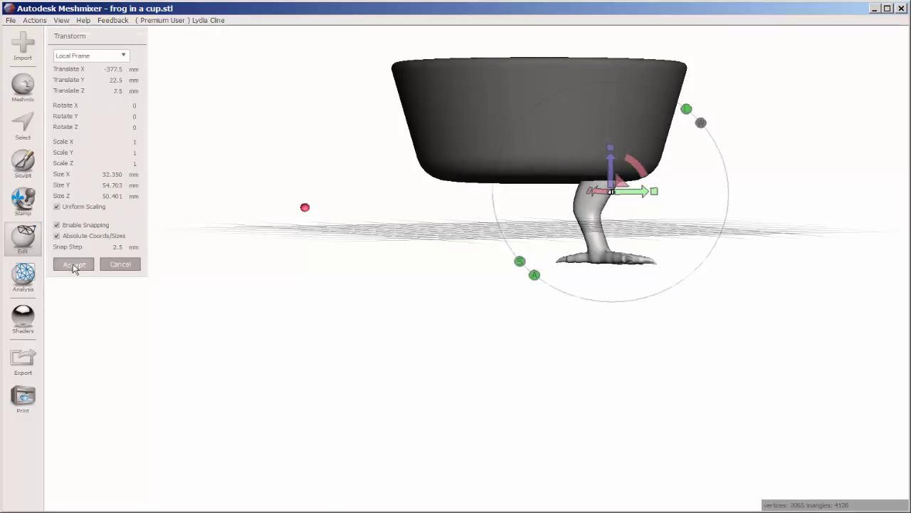
left_click(74, 264)
key("f")
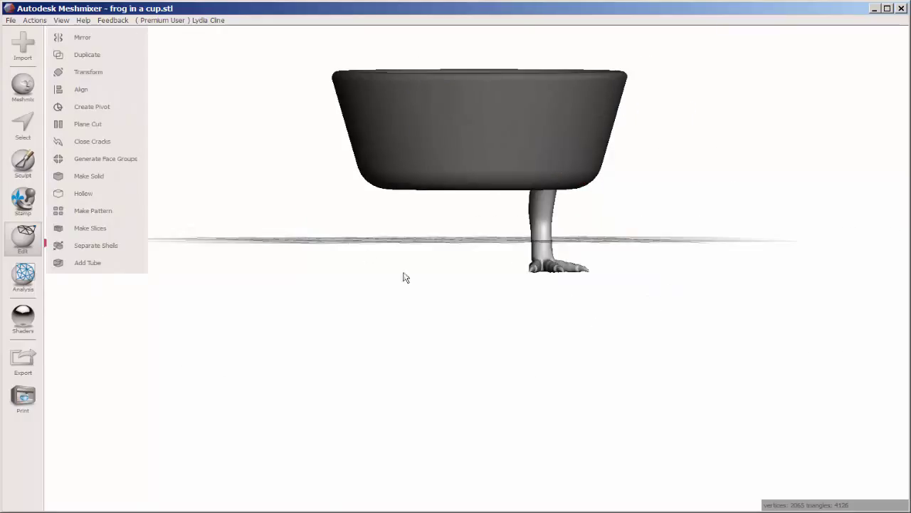
Step: Show the Object Browser, move it beside the model, and duplicate the leg mesh
left_click(62, 20)
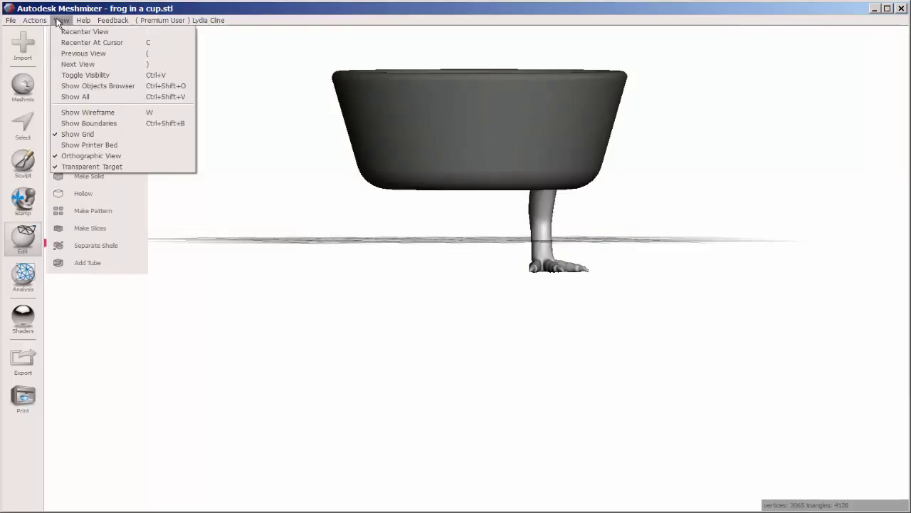
left_click(77, 86)
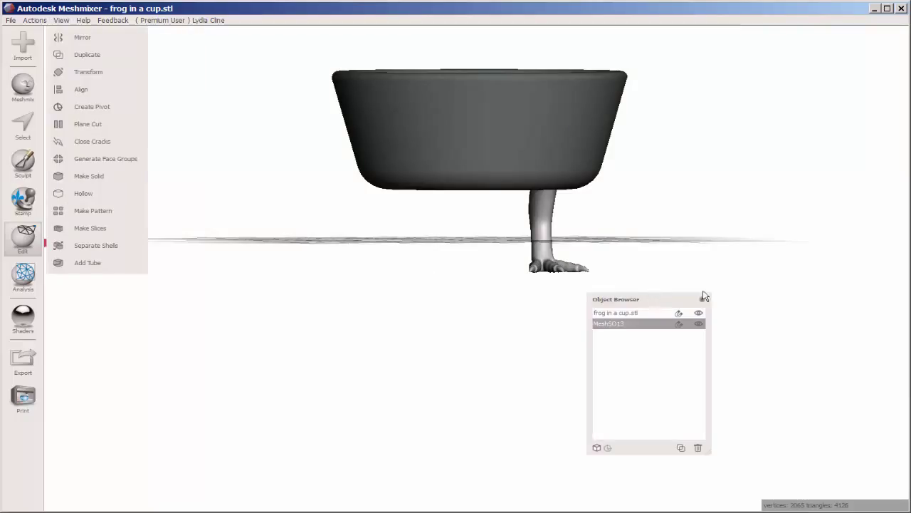
left_click_drag(704, 296, 774, 160)
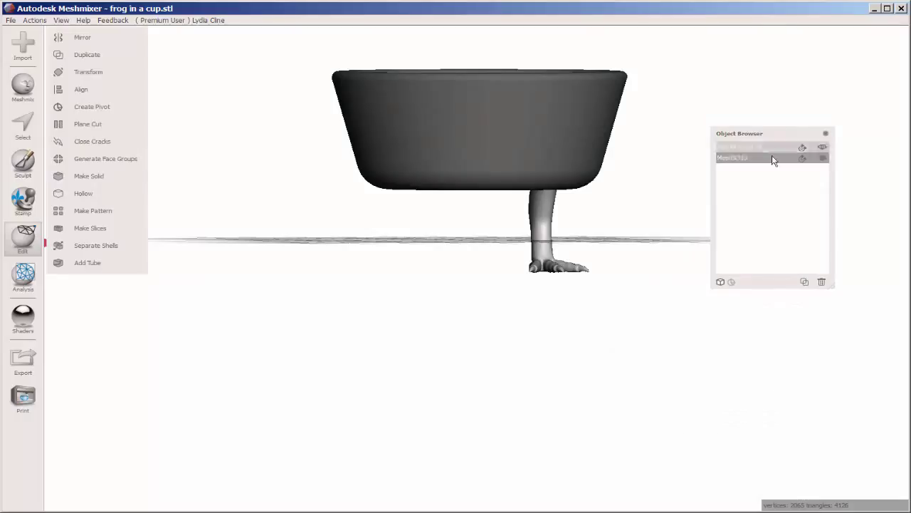
left_click(760, 149)
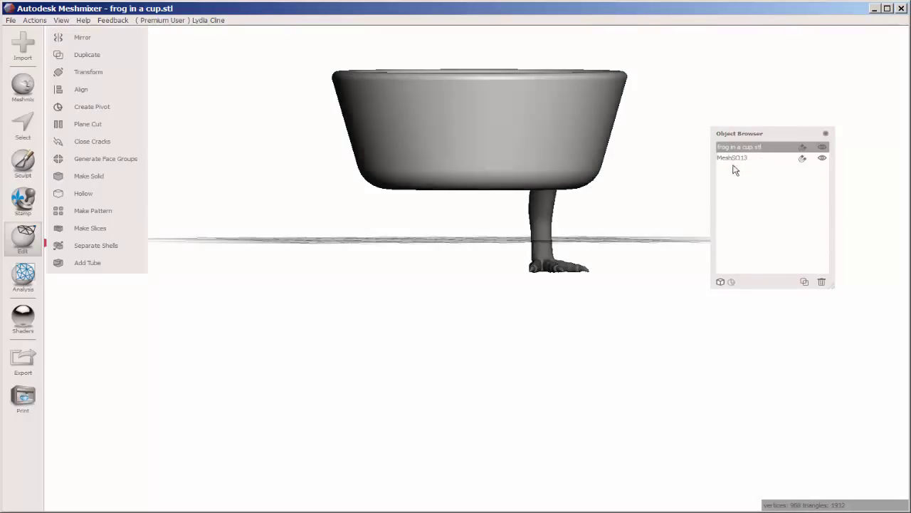
left_click(738, 162)
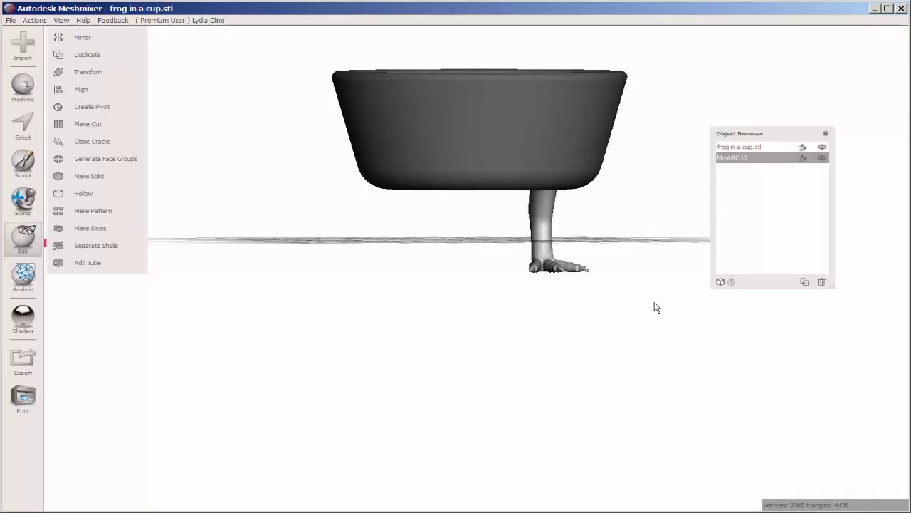
left_click(806, 283)
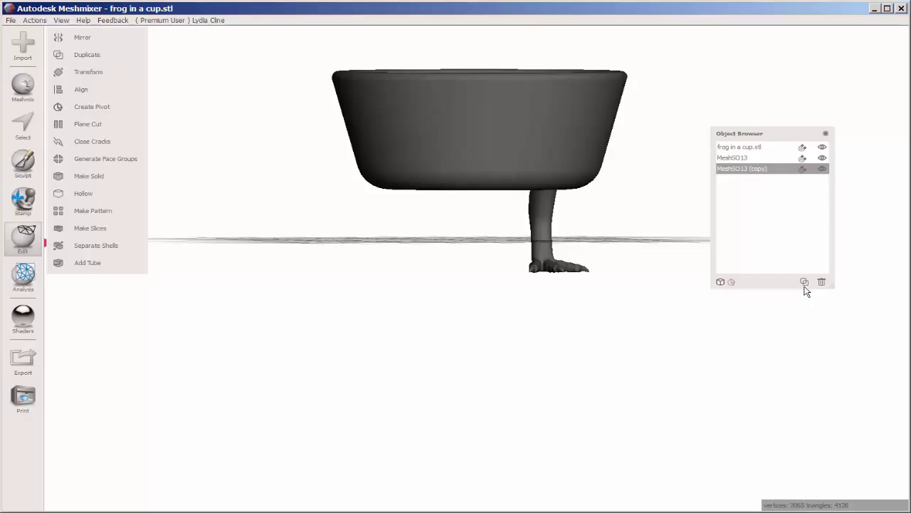
Step: Transform the leg copy along X to -312.5 mm so it stands under the opposite side of the cup
key("t")
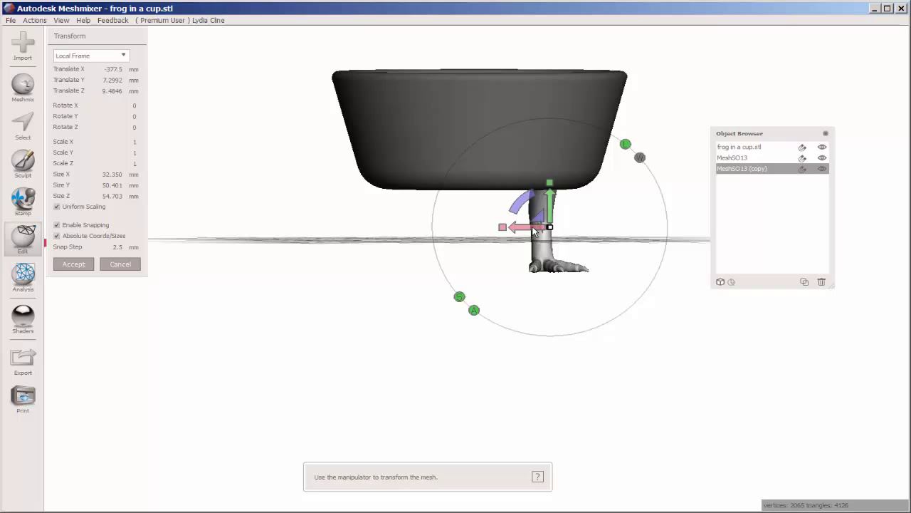
left_click_drag(535, 232, 412, 236)
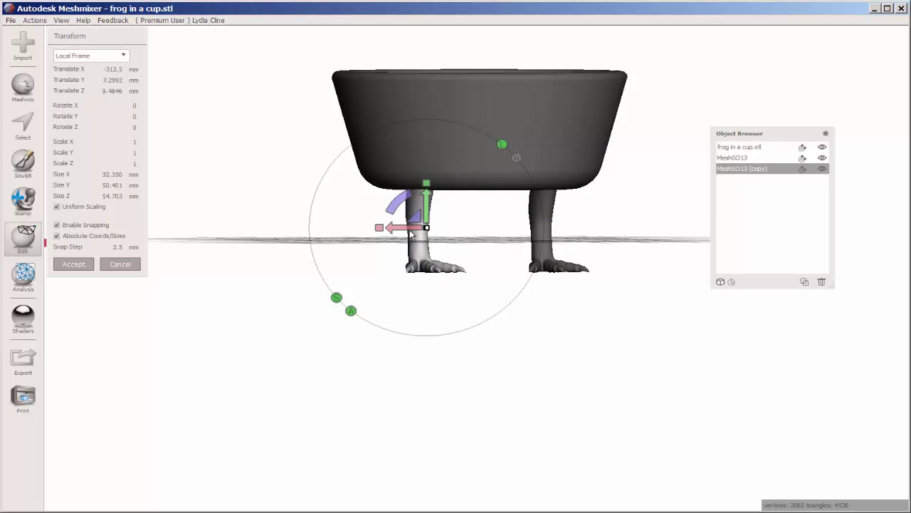
right_click_drag(334, 311, 420, 397)
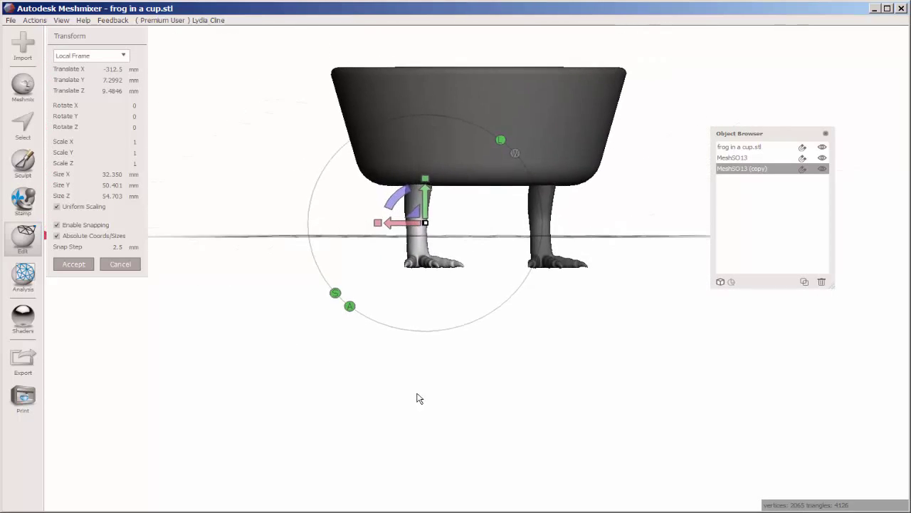
left_click(72, 265)
Step: Combine the cup with the original leg and the copied leg into a single mesh
left_click(736, 148)
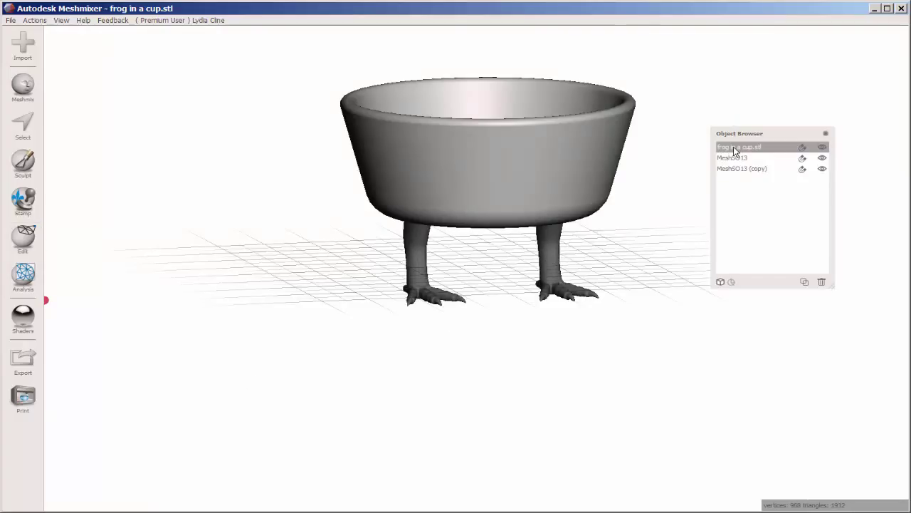
left_click(733, 157, "shift")
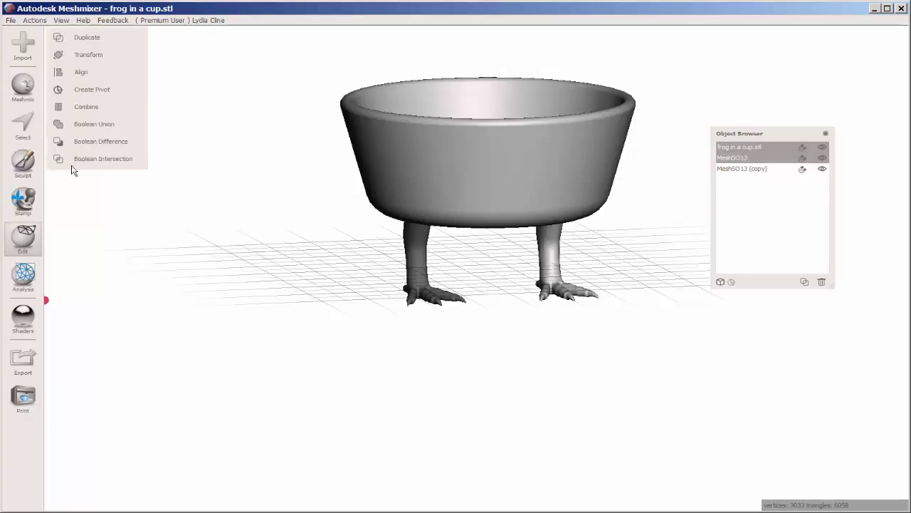
left_click(92, 112)
left_click(747, 158, "shift")
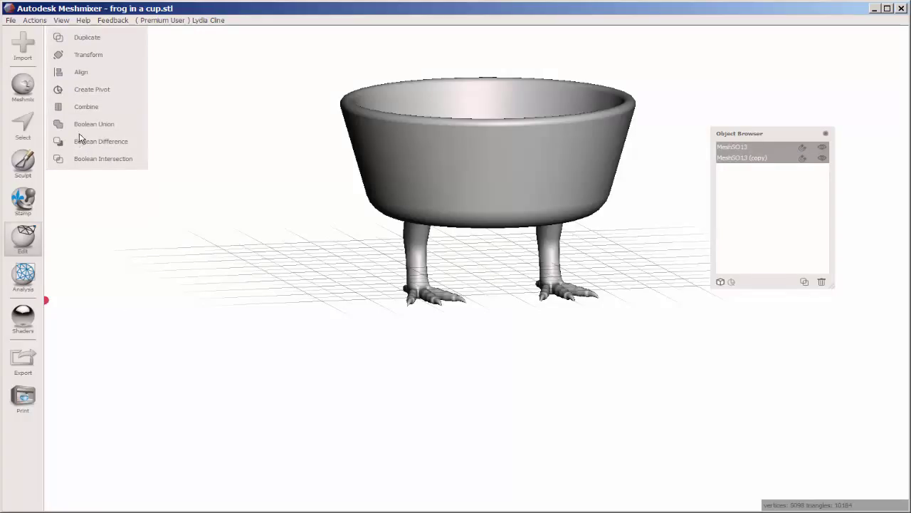
left_click(75, 109)
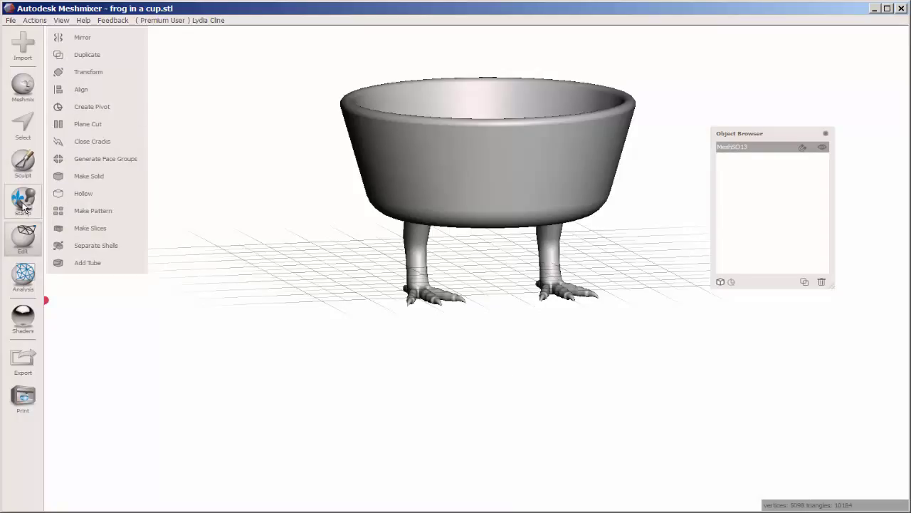
Step: Run the Stability analysis on the combined cup and legs with the contact tolerance set to 100
left_click(26, 278)
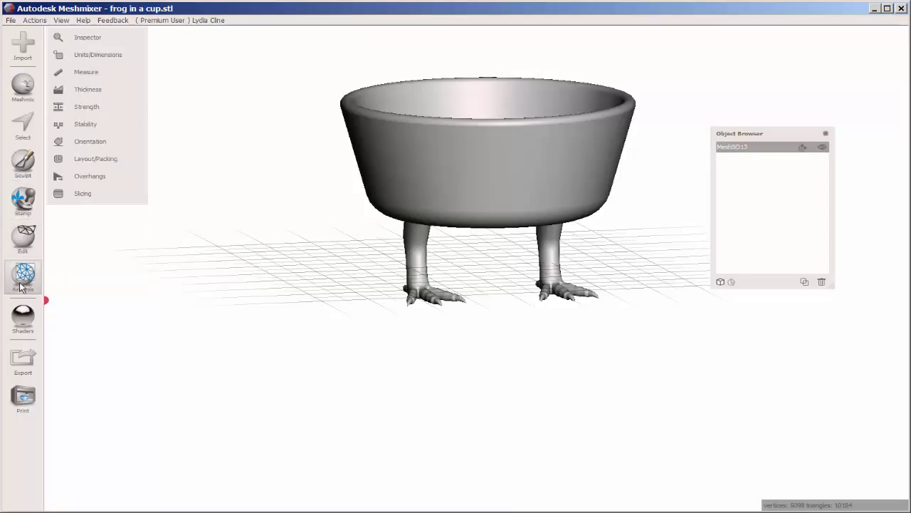
left_click(78, 126)
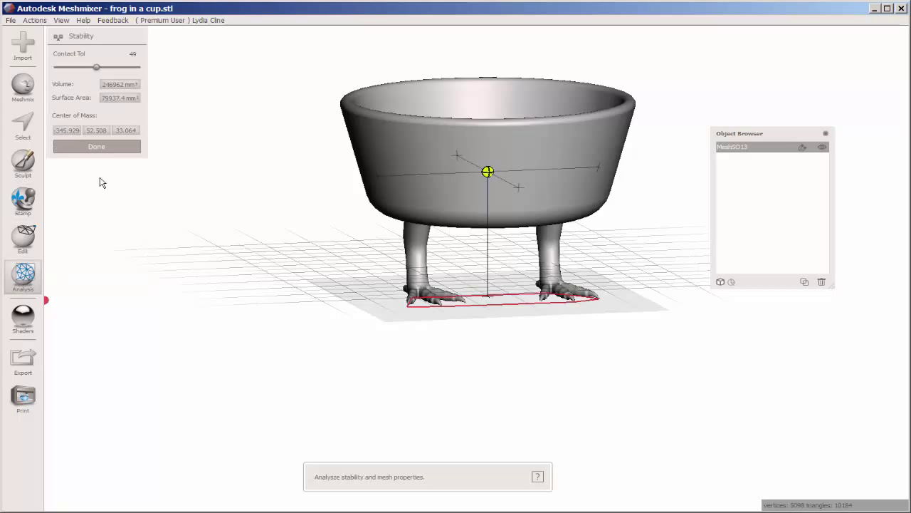
right_click_drag(297, 361, 228, 362)
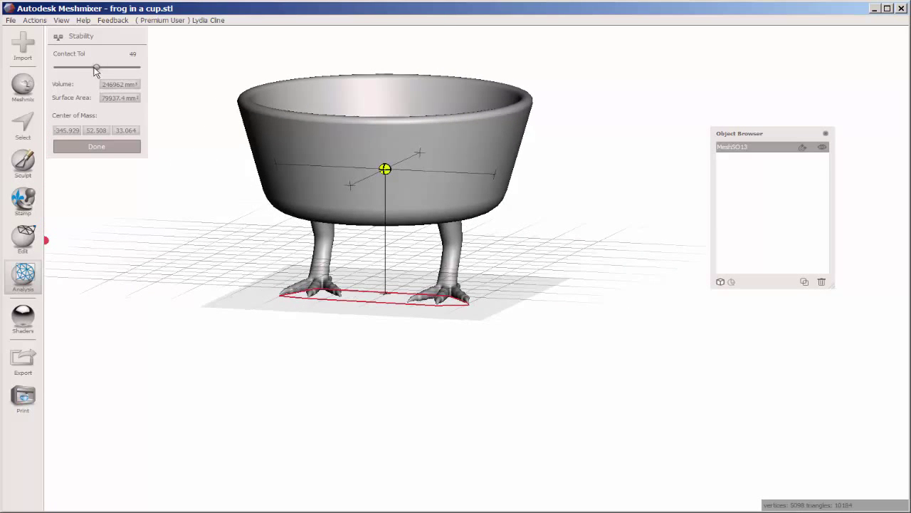
left_click_drag(95, 68, 146, 77)
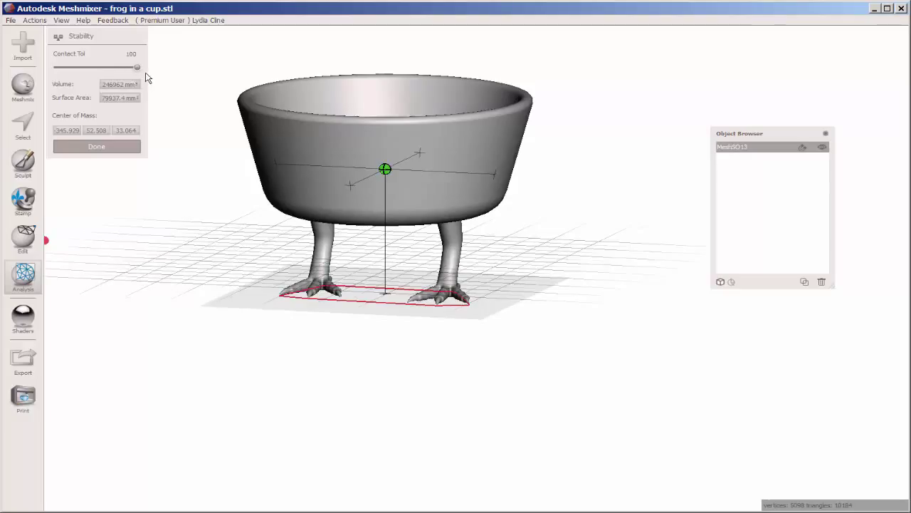